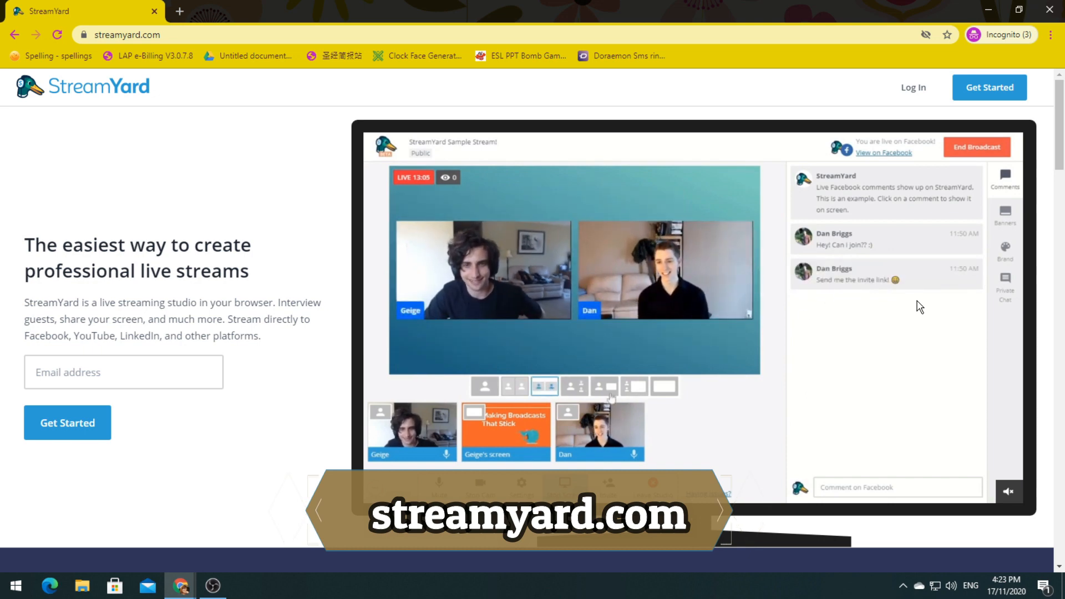
Step: Sign up for StreamYard with the Gmail address to get an emailed login code, then open a new tab
click(990, 89)
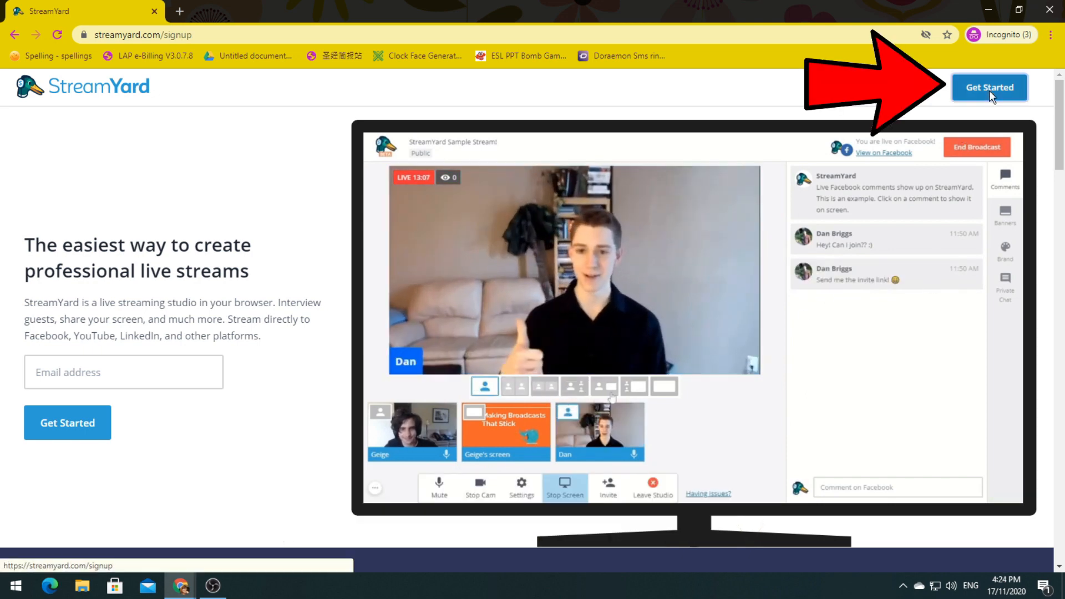
click(468, 266)
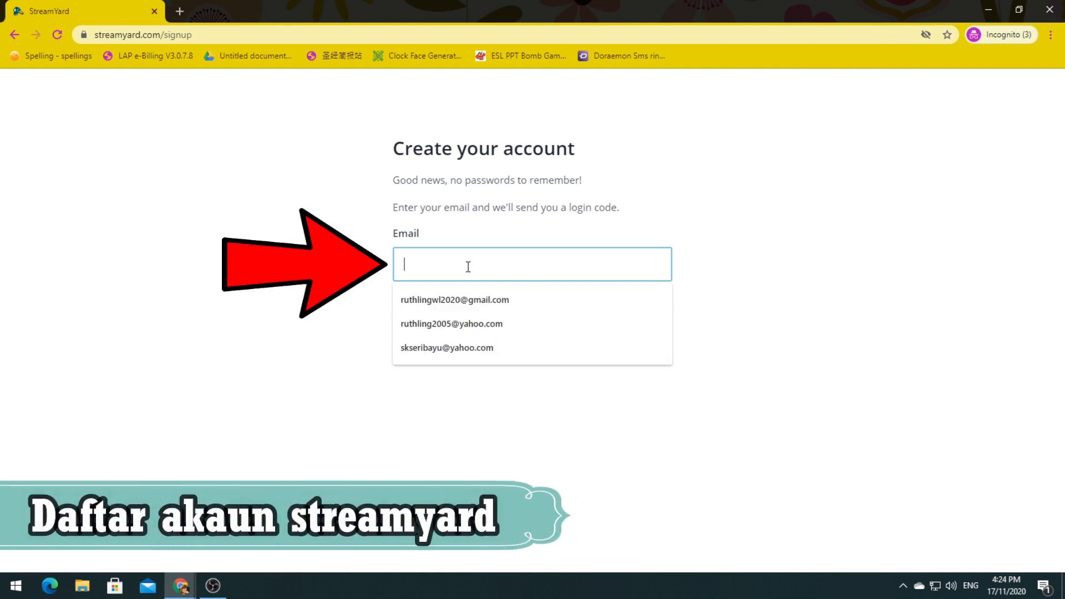
click(465, 324)
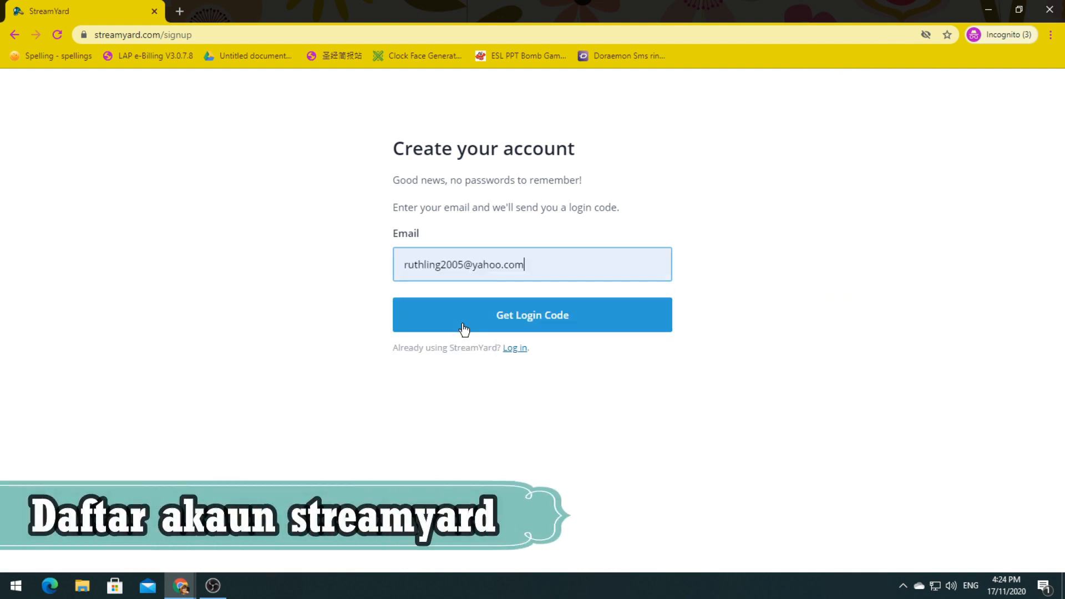
drag(528, 267, 371, 273)
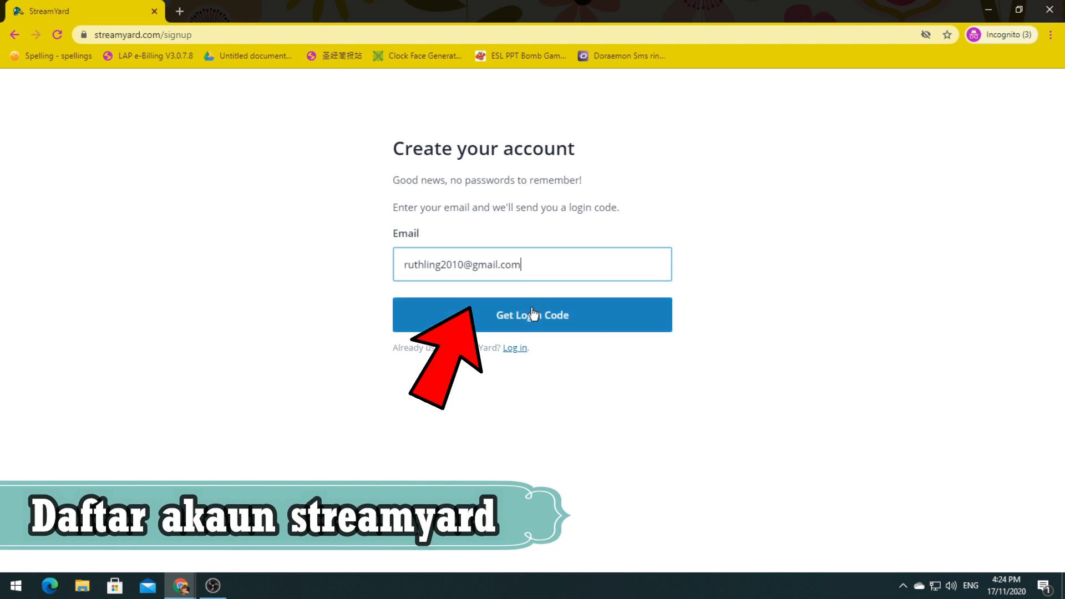
click(533, 319)
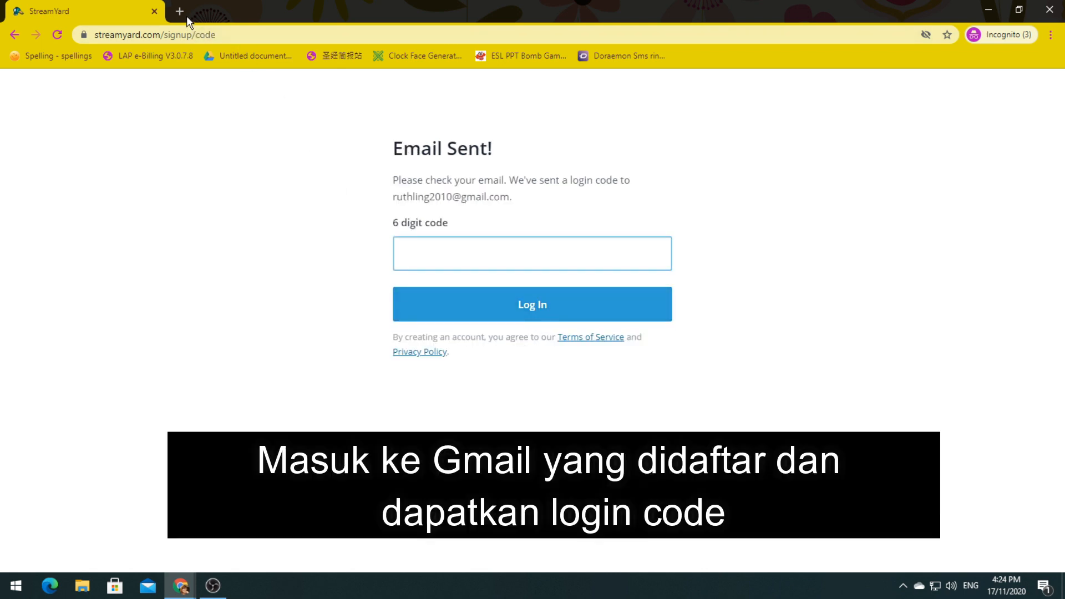
click(180, 11)
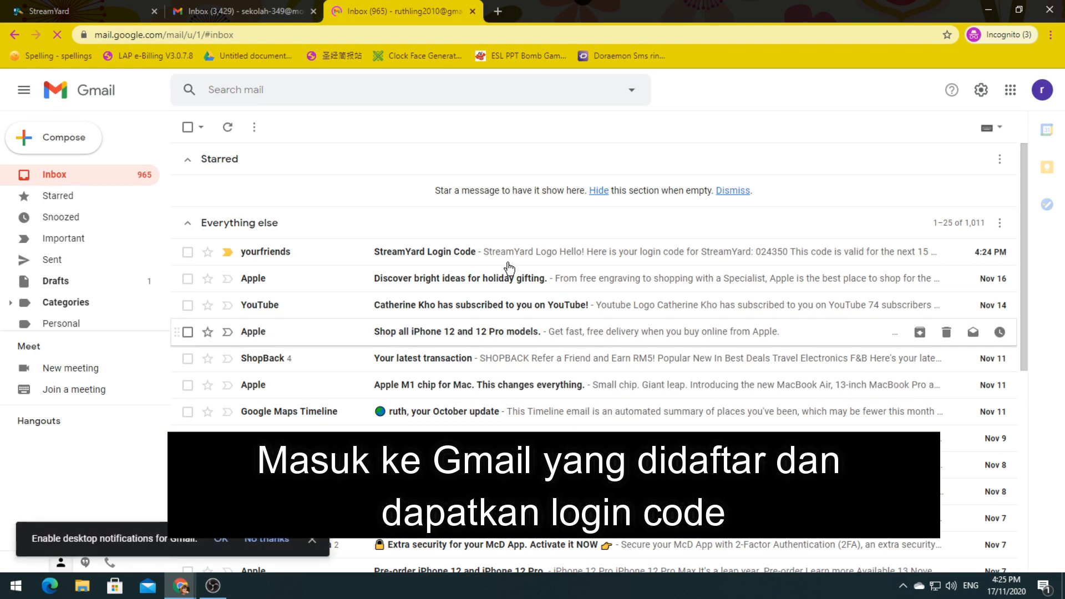
Step: Copy the six-digit code from the StreamYard Login Code email and return to the StreamYard tab
click(404, 252)
double_click(438, 360)
key(ctrl+c)
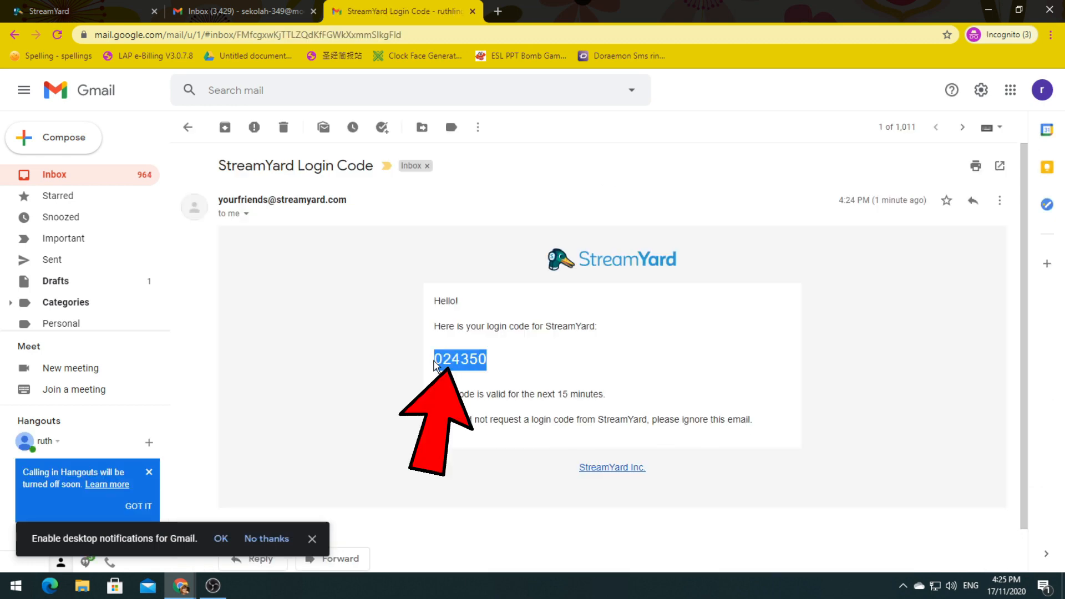
click(86, 7)
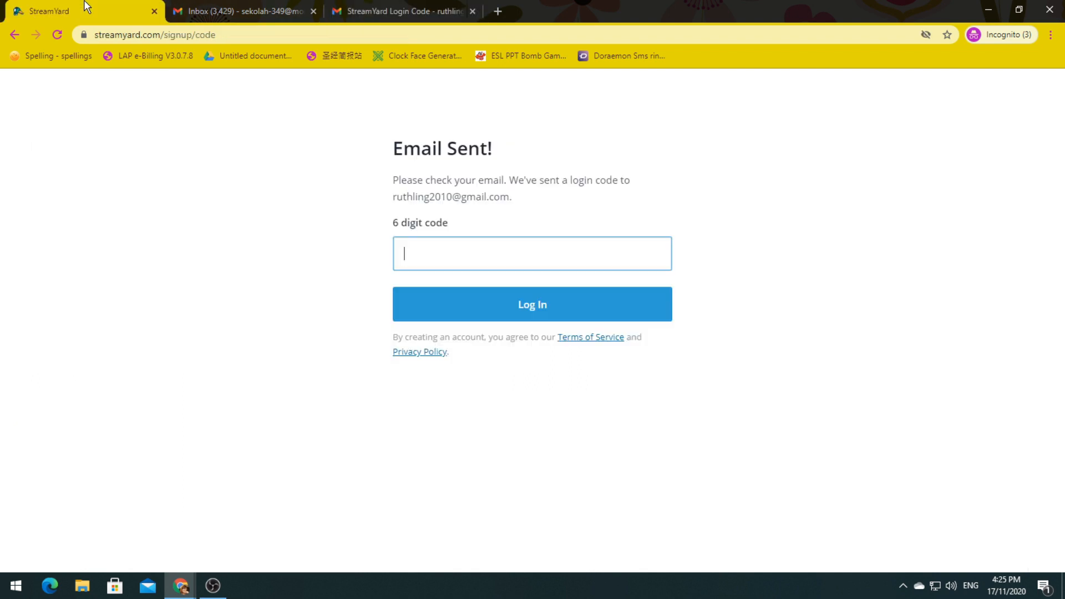
Step: Log in with the pasted six-digit code and continue past the welcome page
key(ctrl+v)
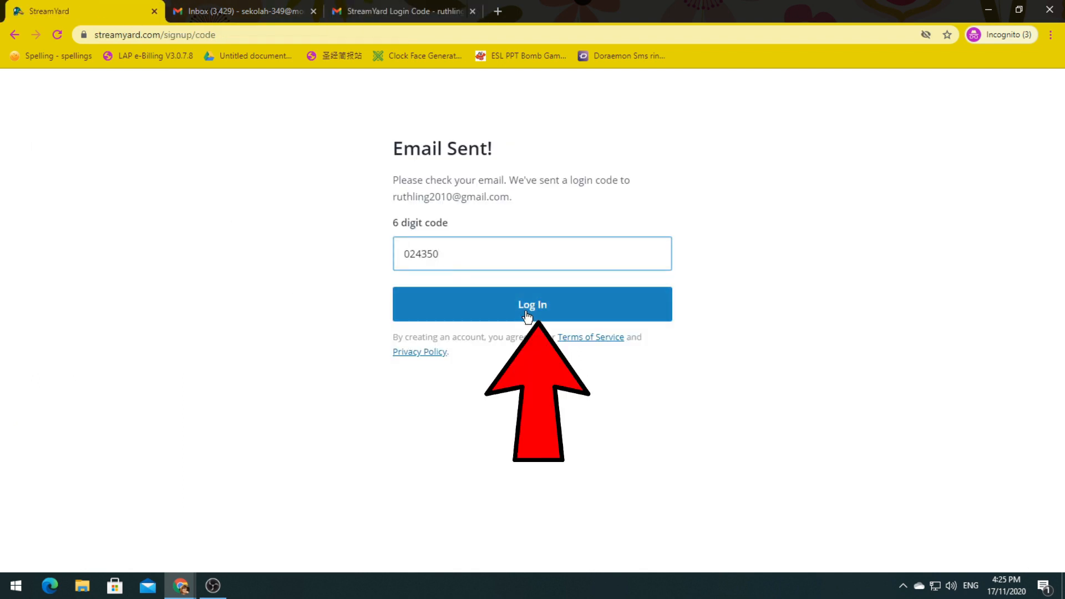
click(527, 313)
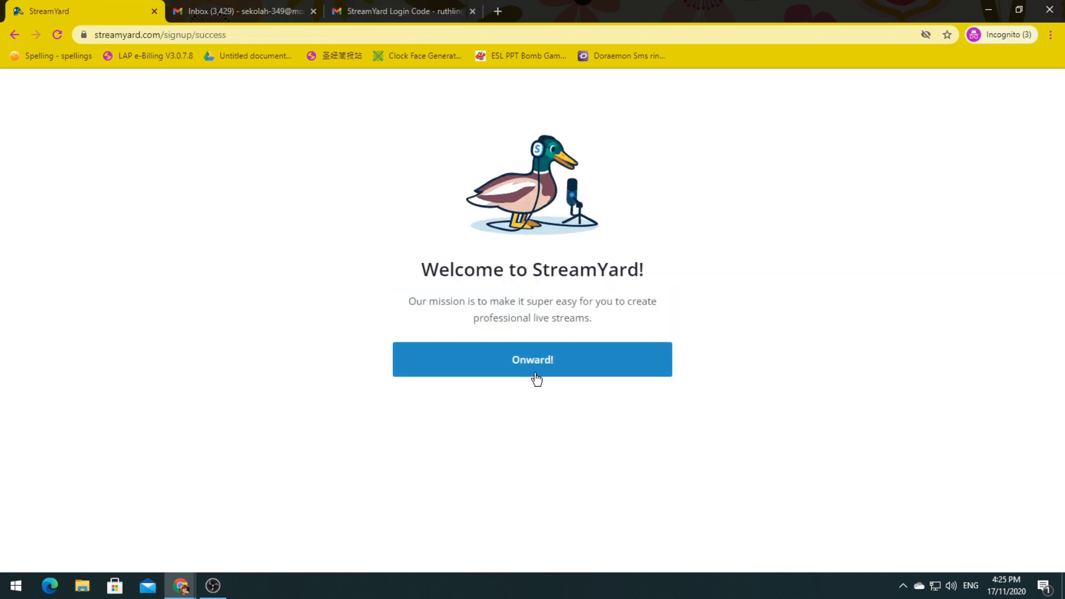
click(537, 376)
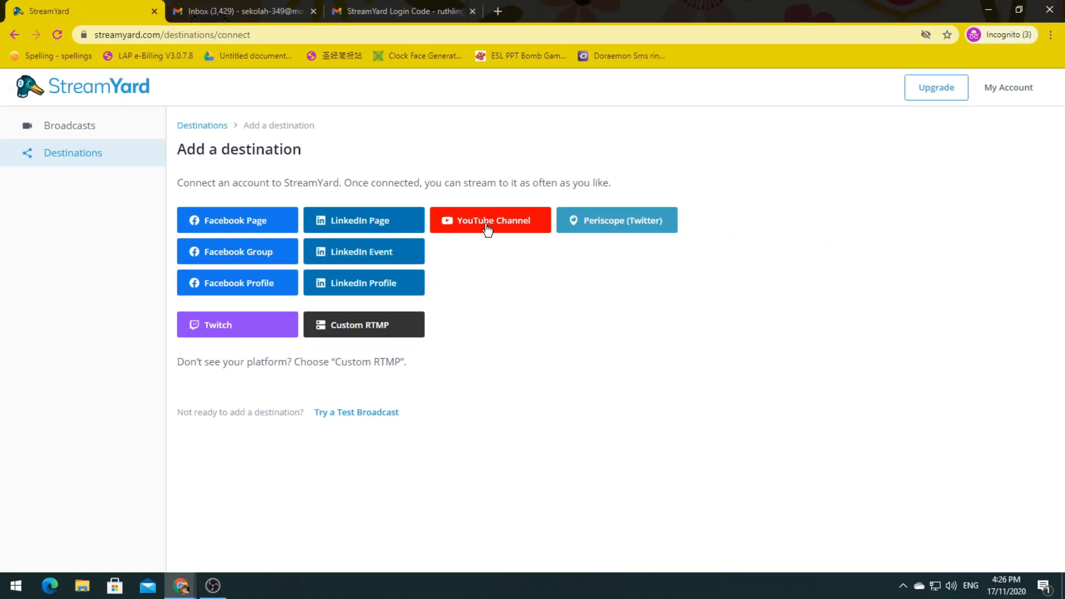
Step: Connect the personal Google account's YouTube channel as a destination and allow StreamYard access
click(488, 222)
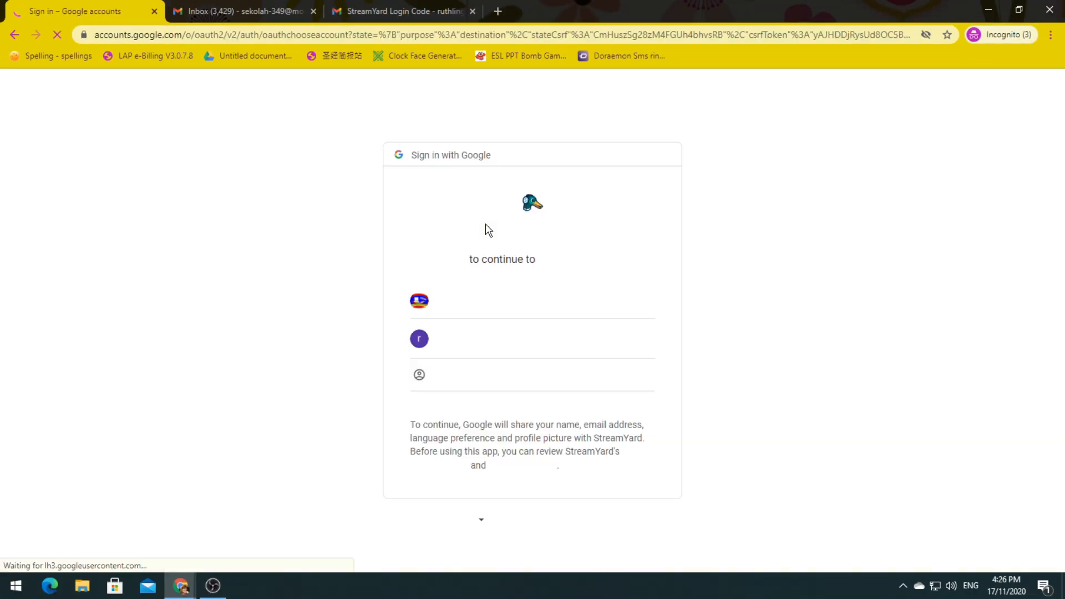
click(486, 347)
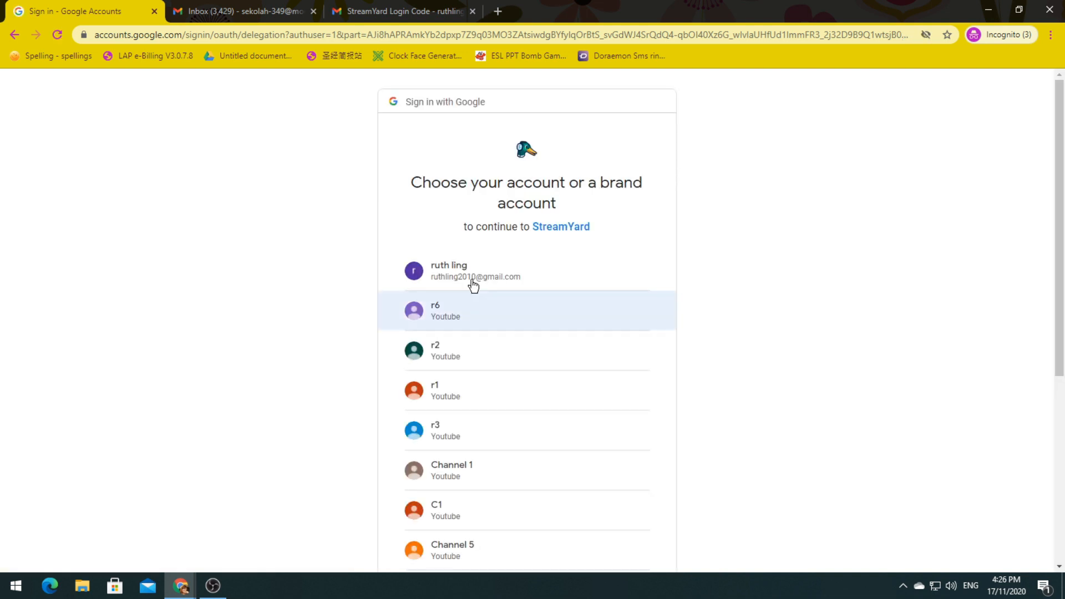
click(469, 280)
click(625, 475)
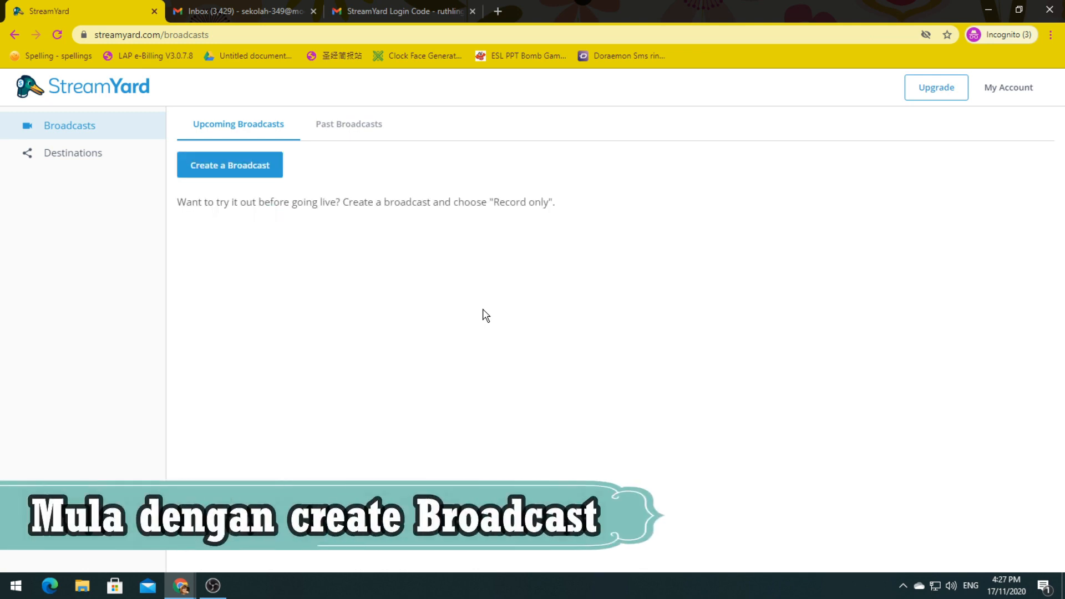
Step: Start a new broadcast, abandon connecting a Facebook Page, and choose the YouTube channel instead
click(239, 169)
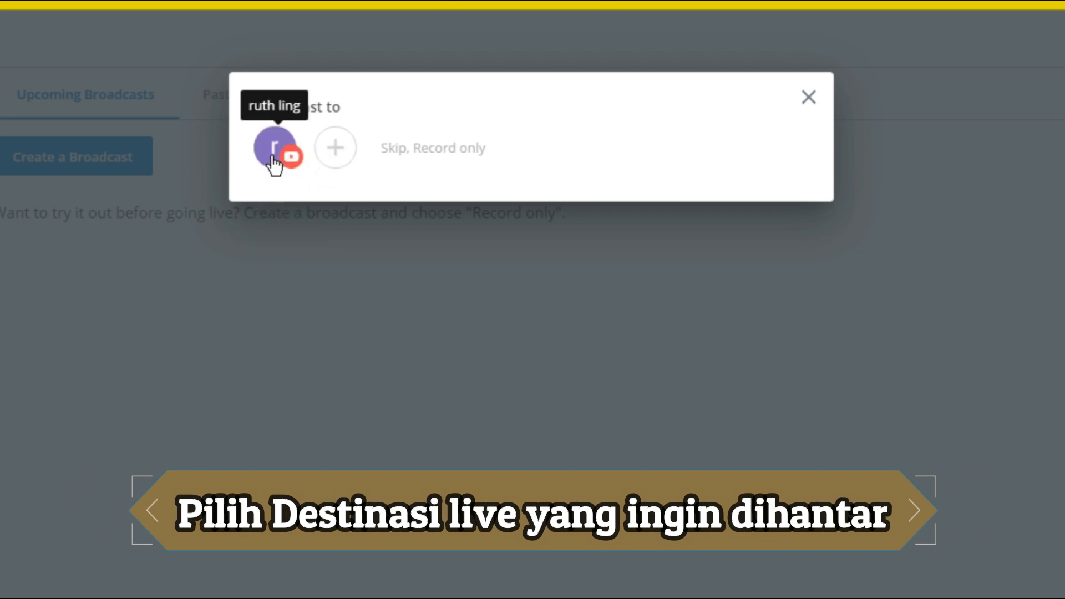
click(335, 148)
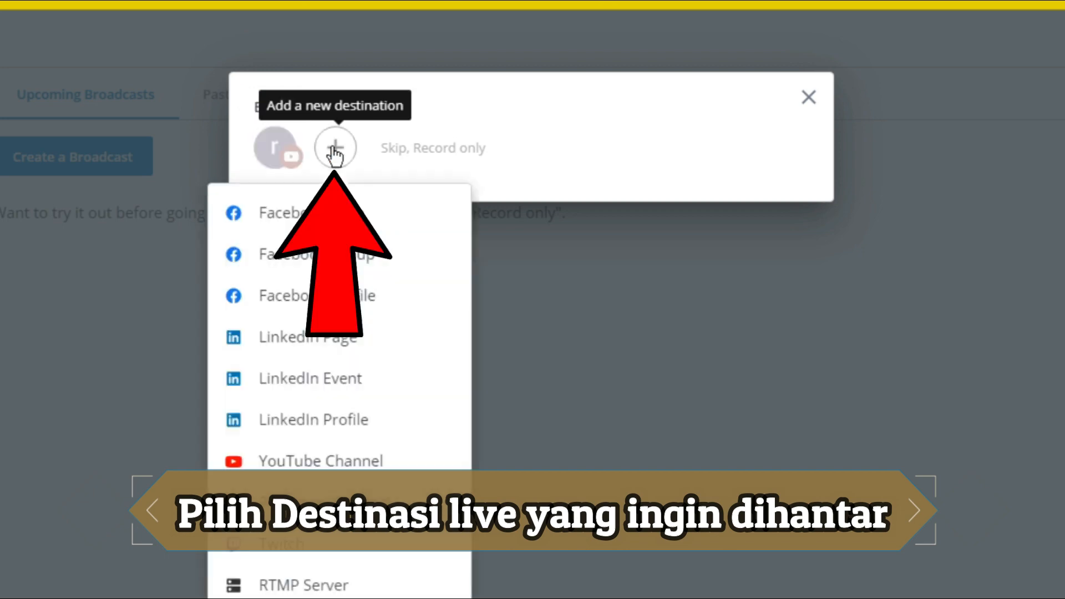
click(313, 212)
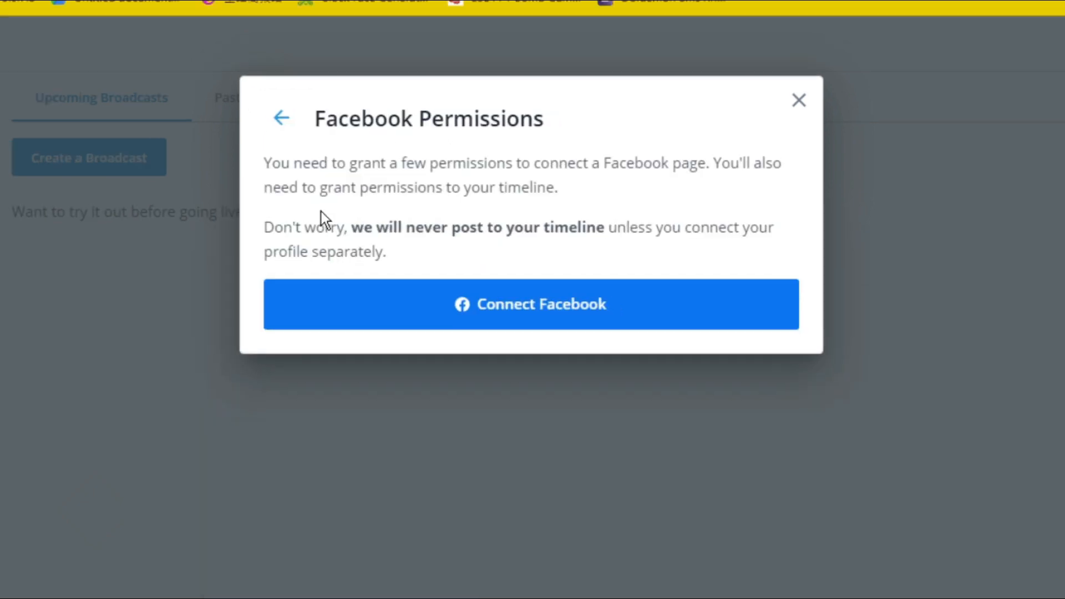
click(517, 269)
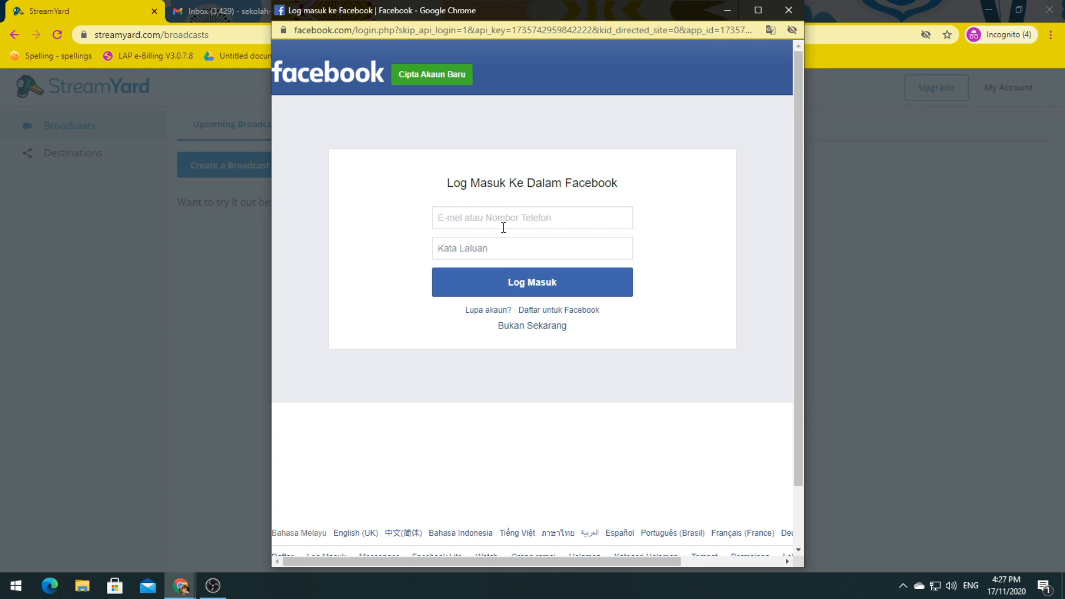
click(789, 10)
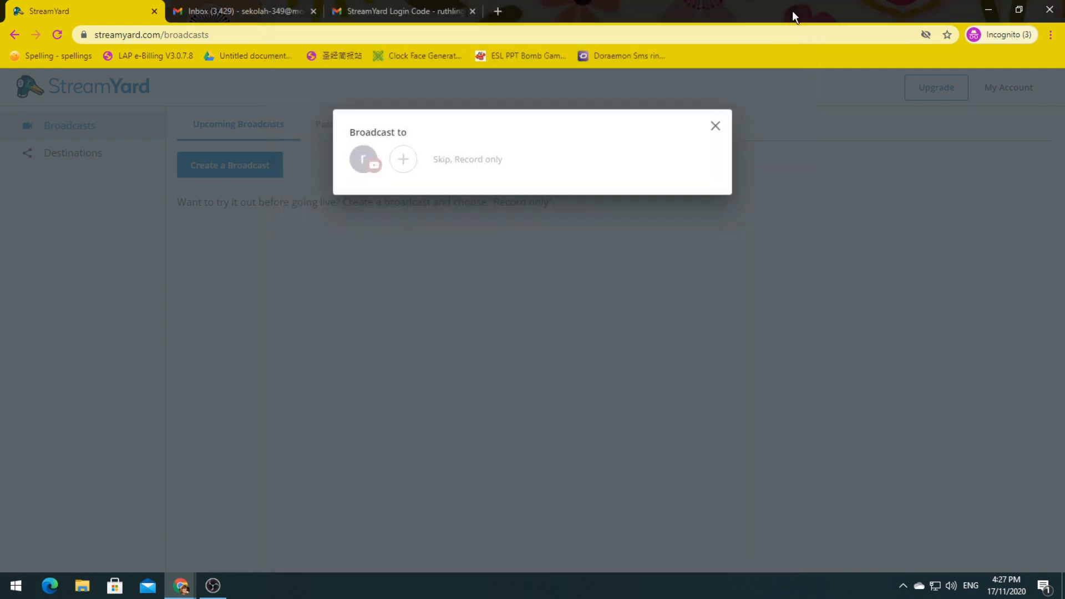
click(363, 160)
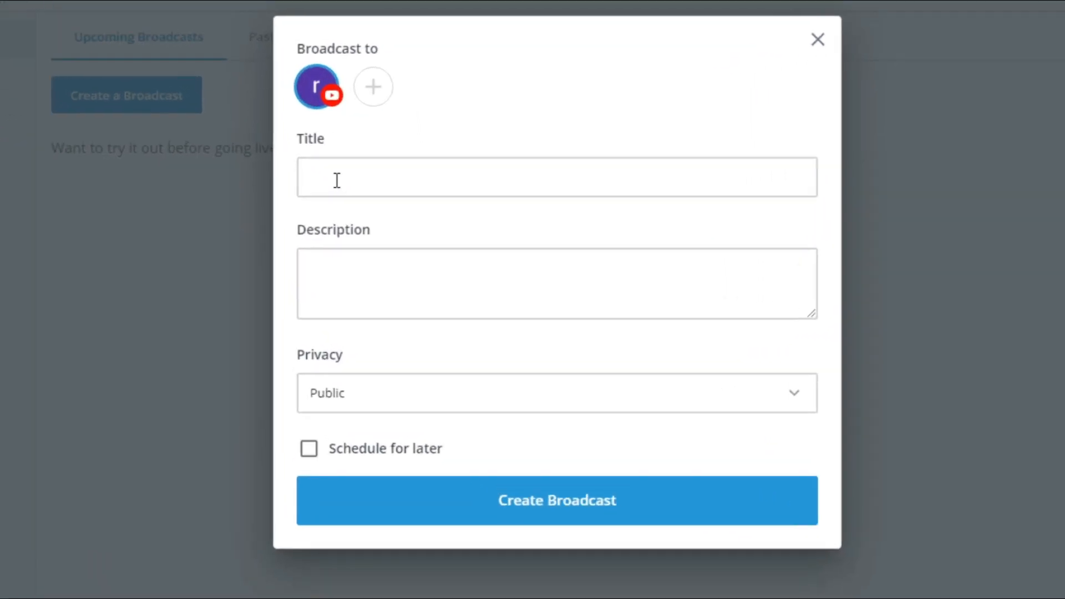
Step: Title the broadcast 'KELAS ONLINE MATEMATIK', describe it 'ANJURAN SK SERI BAYU', keep Public, and schedule for later
click(377, 225)
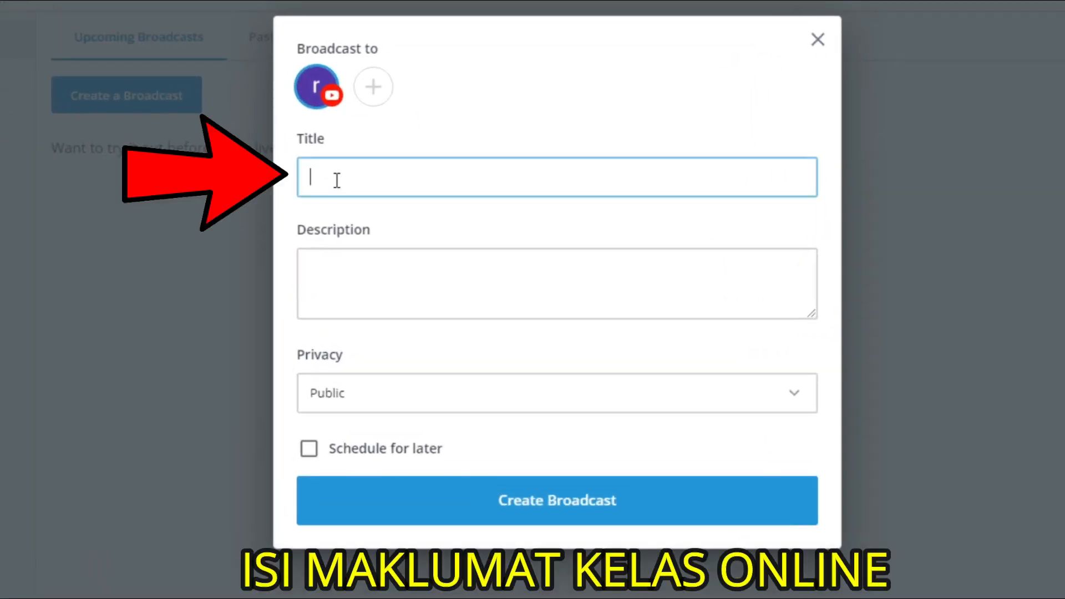
text(KELAS ONLINE MATEMATIK)
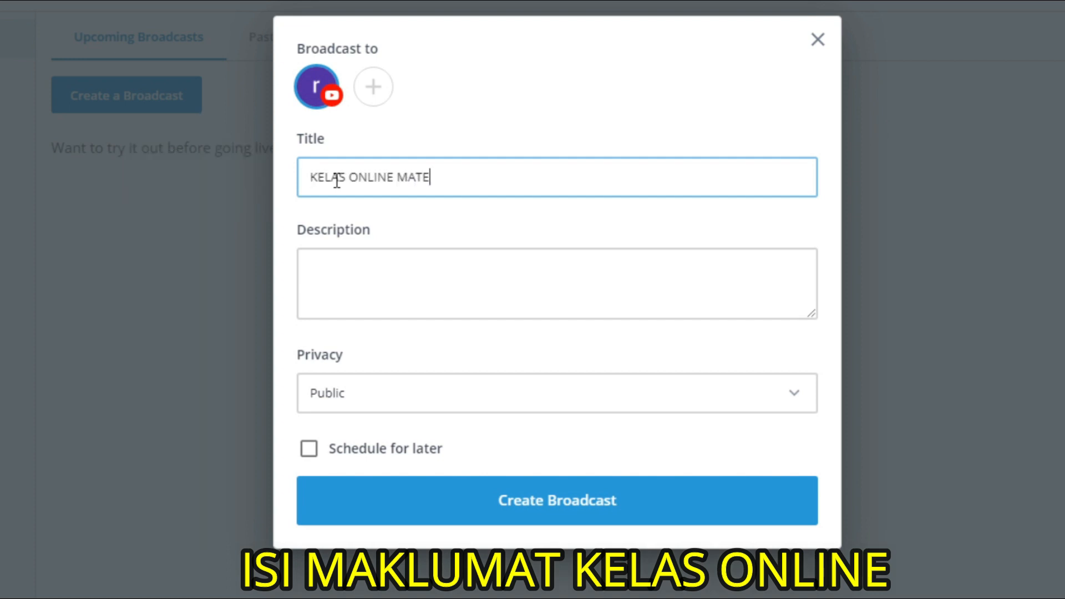
click(341, 269)
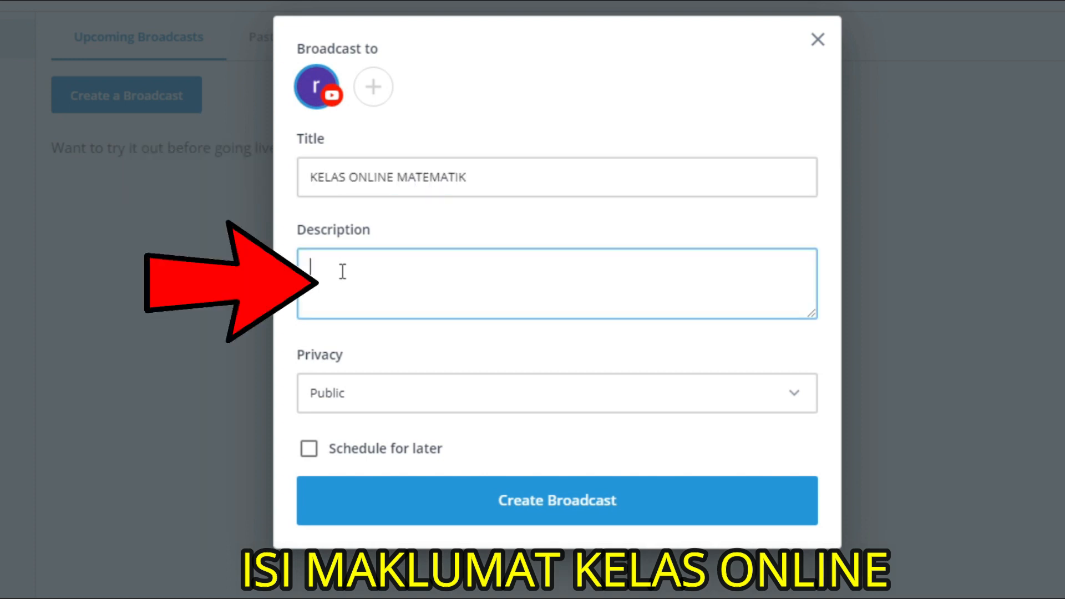
text(ANJURAN SK SERI BAYU)
click(422, 393)
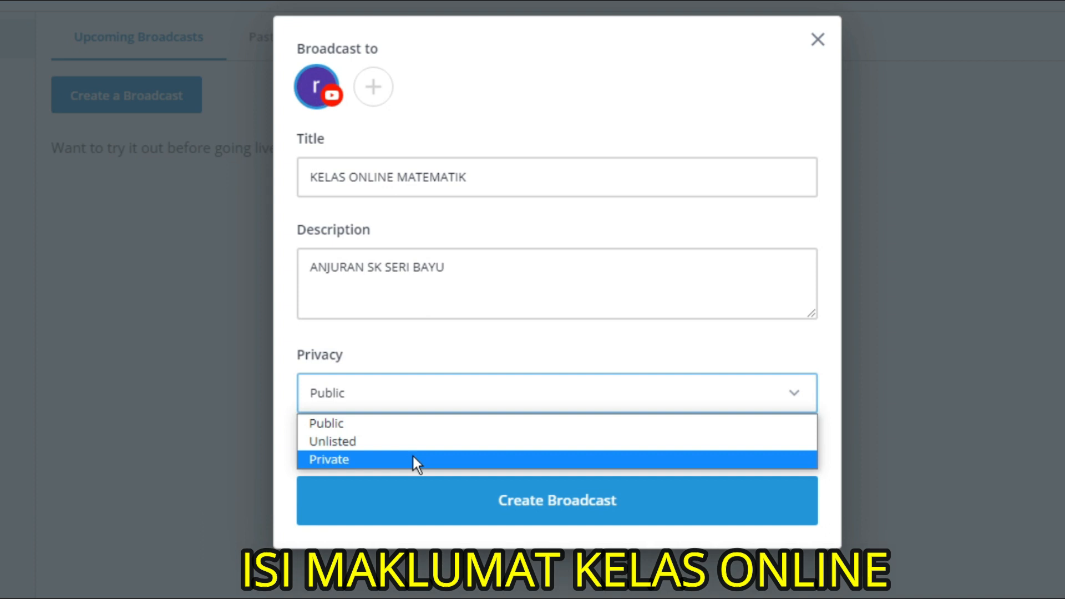
click(418, 424)
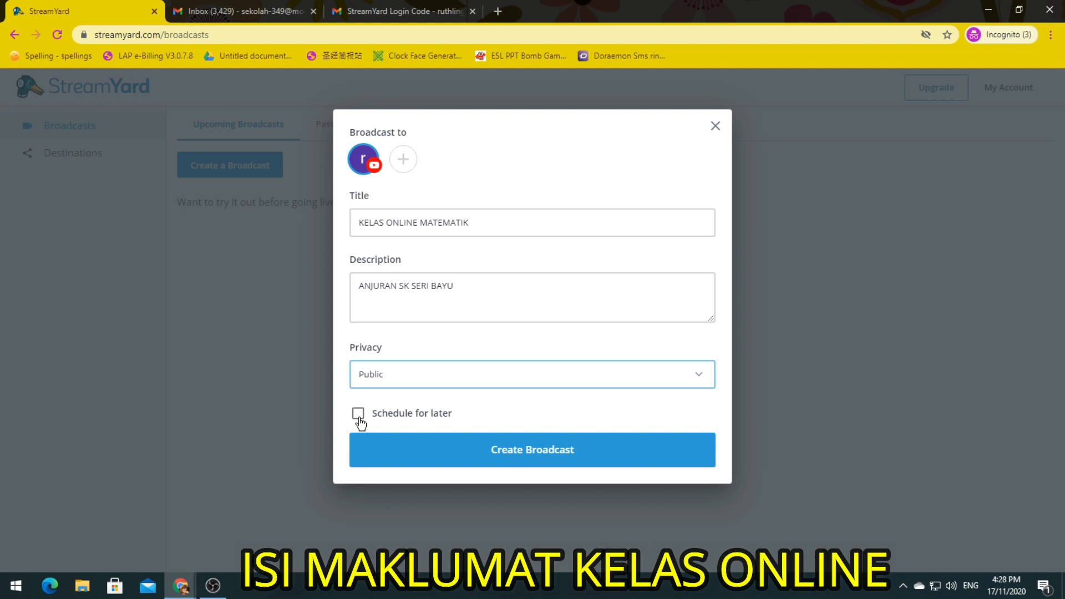
click(358, 413)
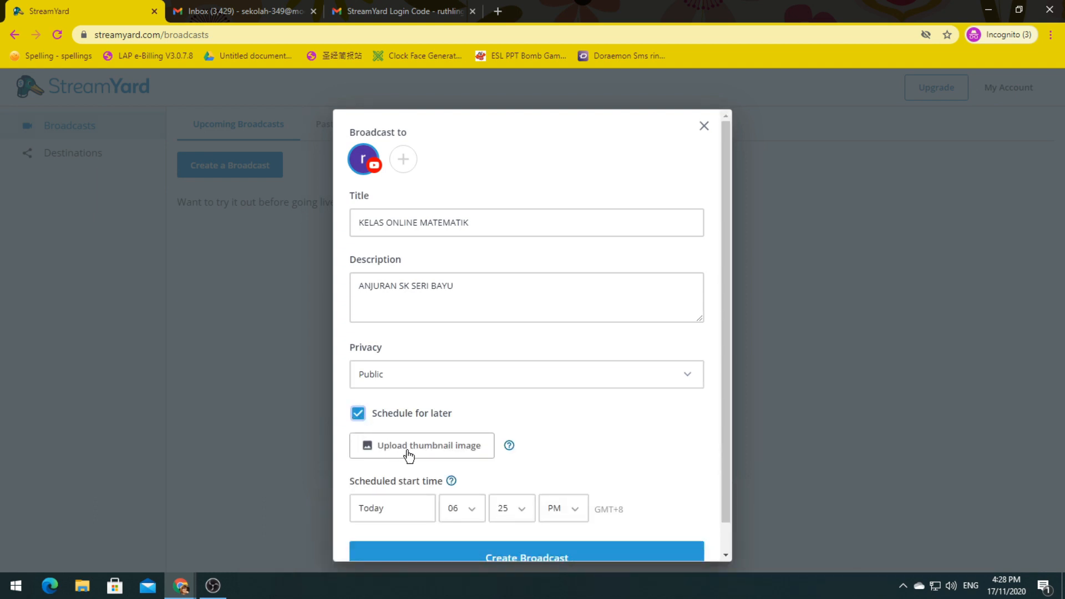
Step: Use the Capture image file as the broadcast thumbnail
click(444, 451)
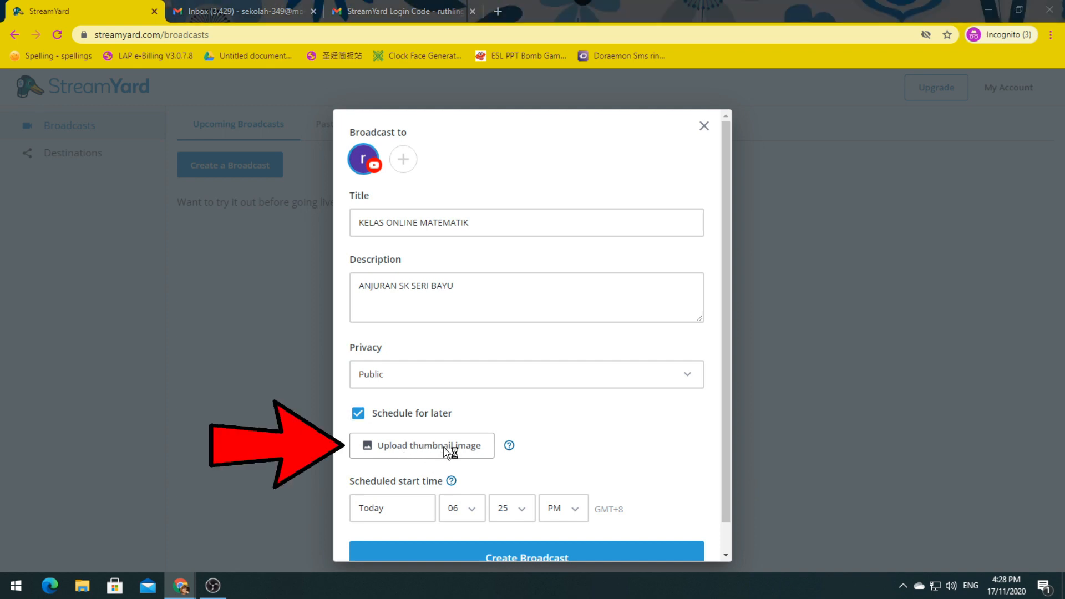
click(247, 191)
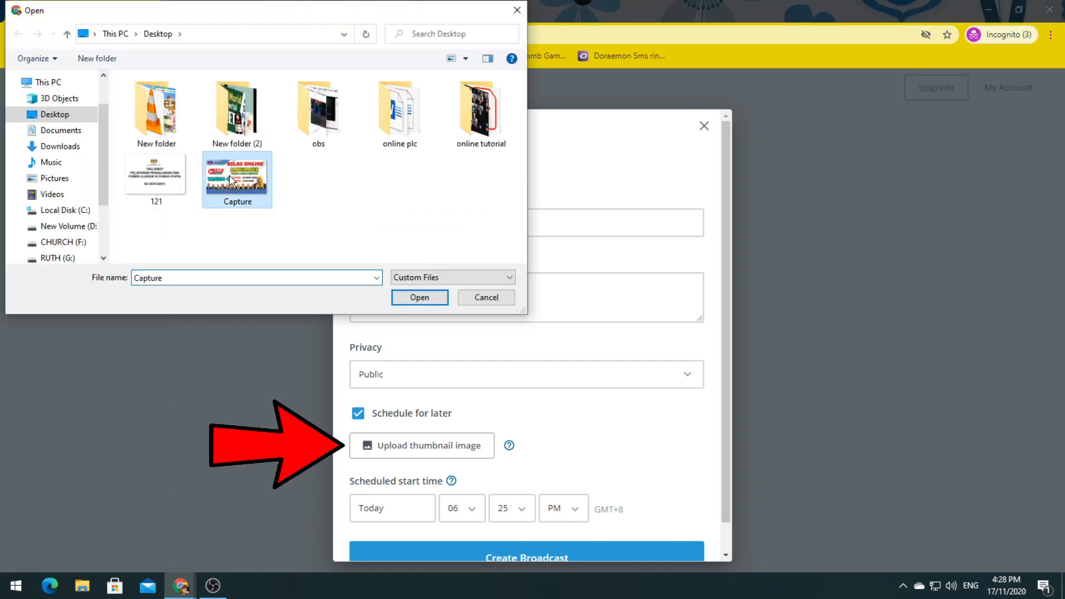
click(435, 299)
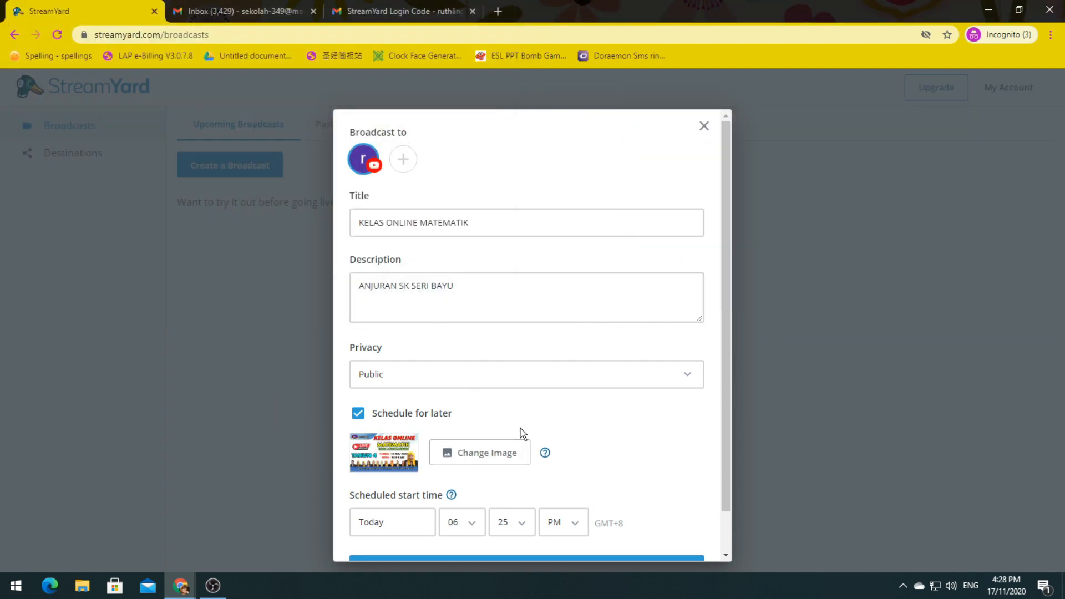
Step: Set the start to Nov 18, 2020 at 02:30 PM and create the broadcast
scroll(521, 435, down, 2)
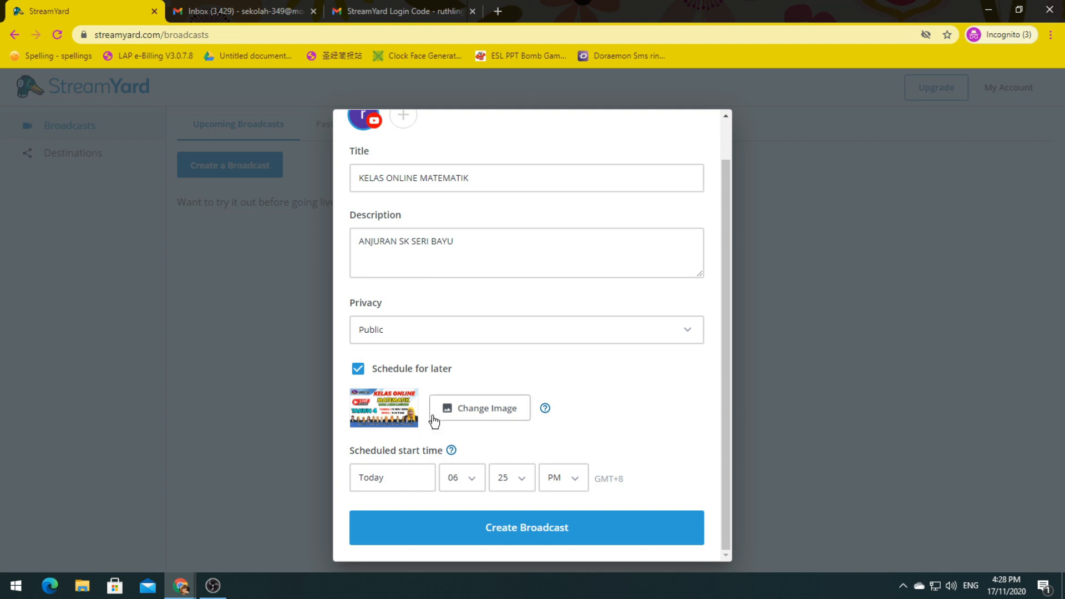
click(425, 480)
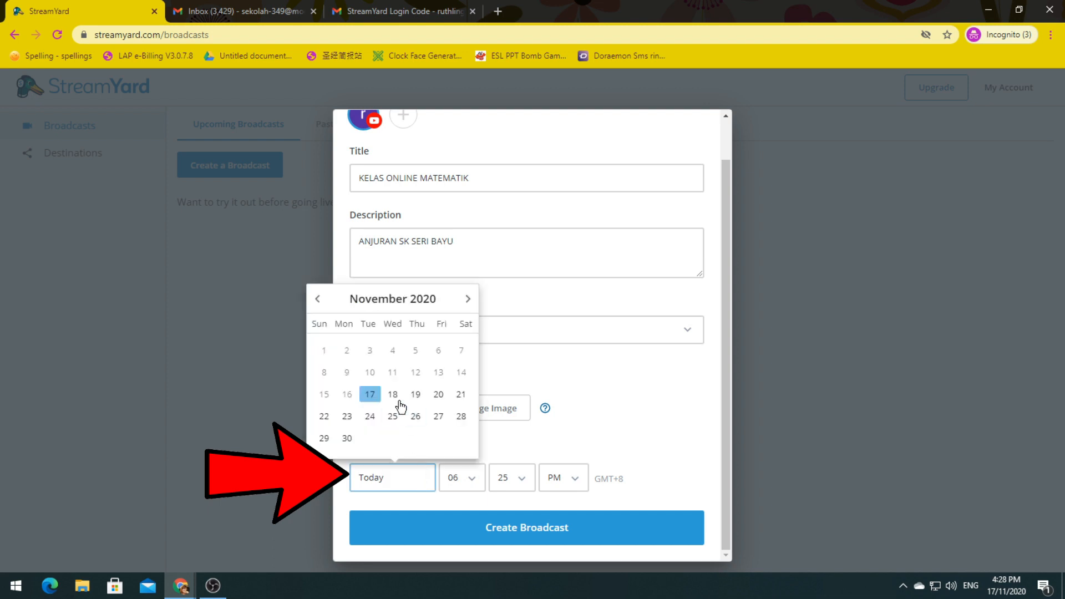
click(395, 394)
click(502, 394)
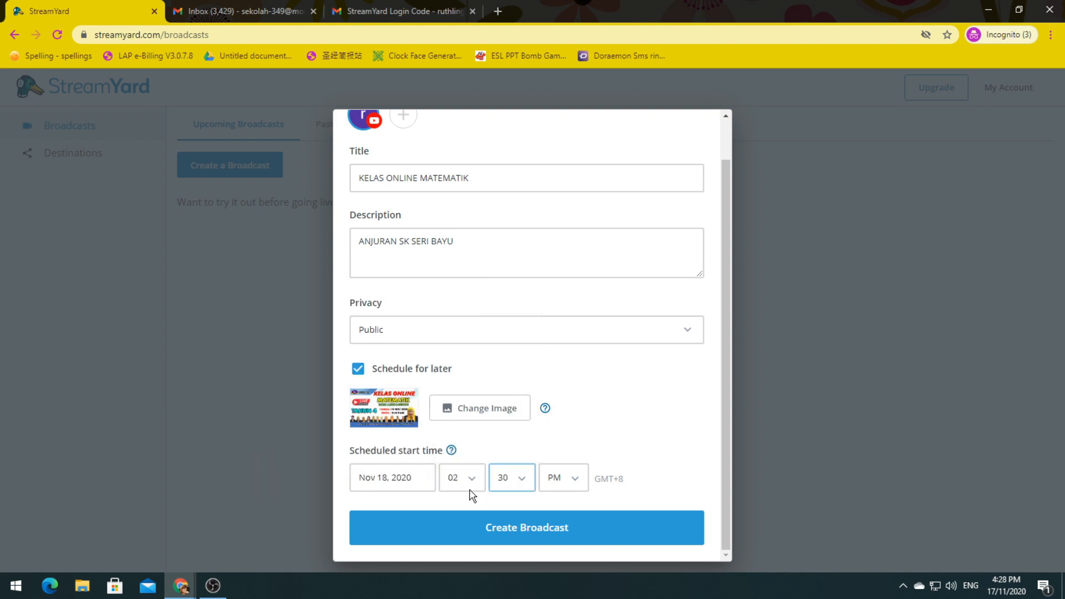
click(527, 534)
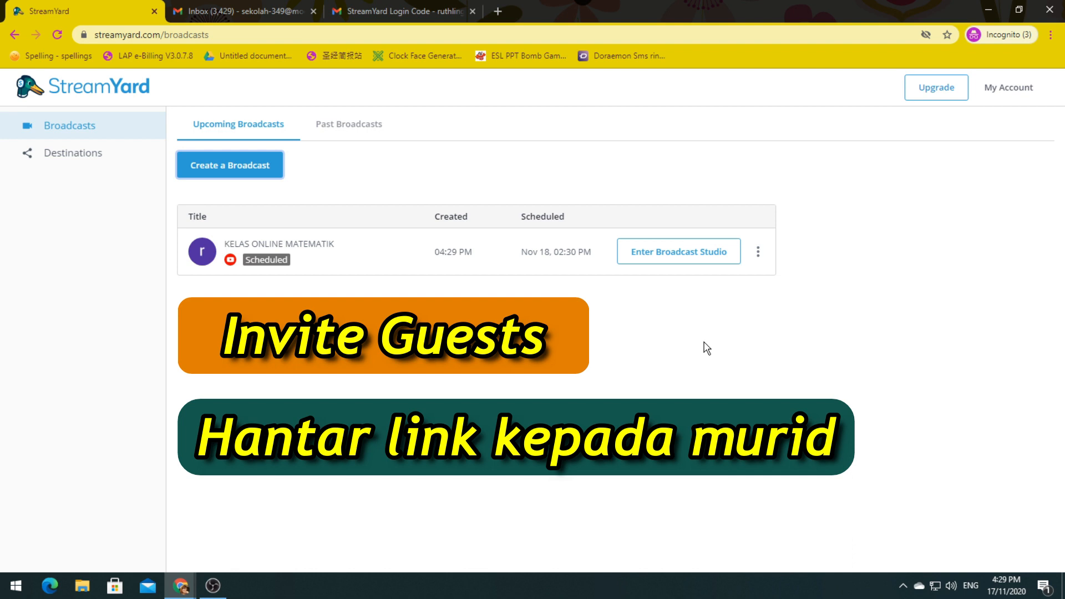
Step: Open the scheduled broadcast's YouTube watch page through View on YouTube
click(756, 253)
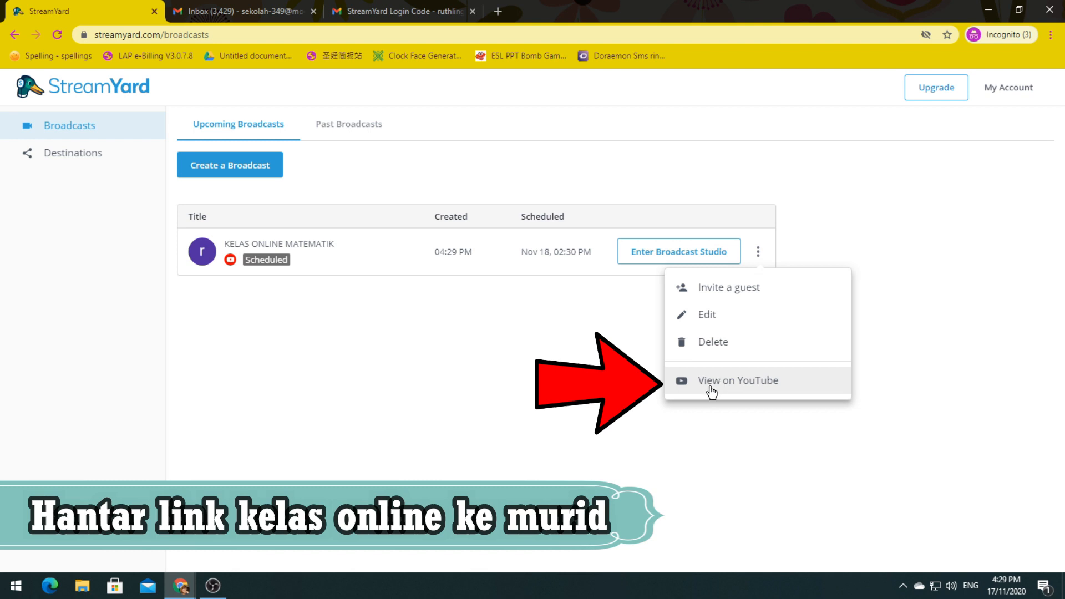
click(735, 392)
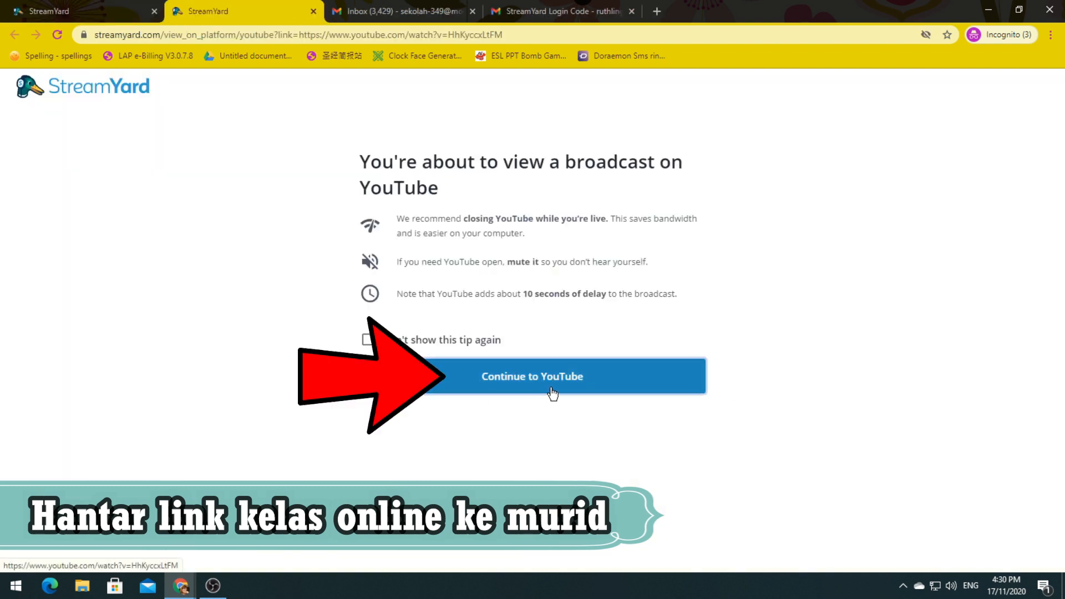
click(552, 394)
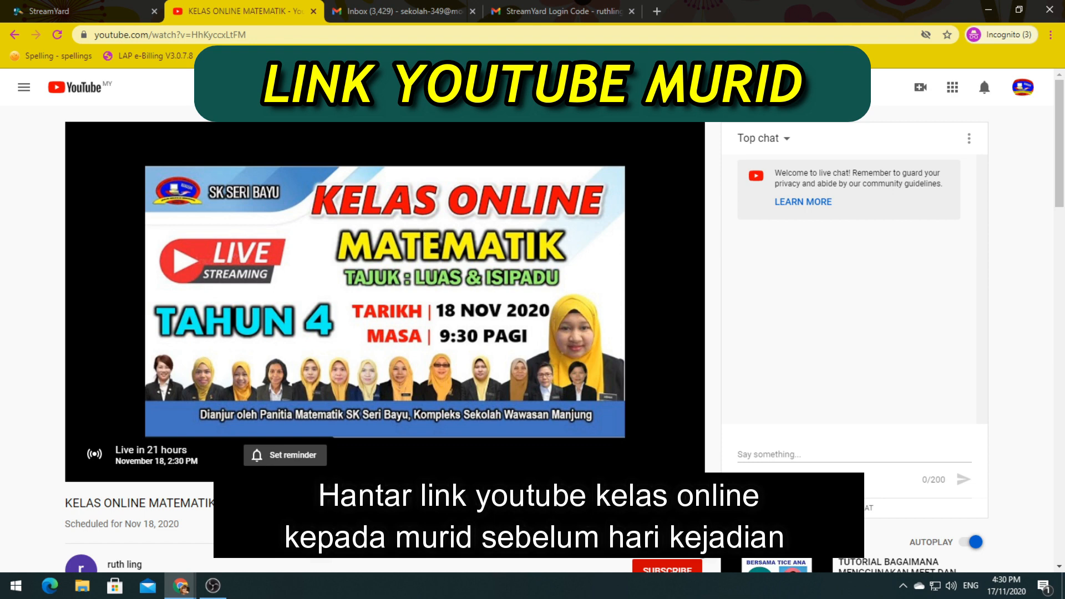
Step: Copy the youtu.be share link of the KELAS ONLINE MATEMATIK stream
drag(248, 34, 92, 28)
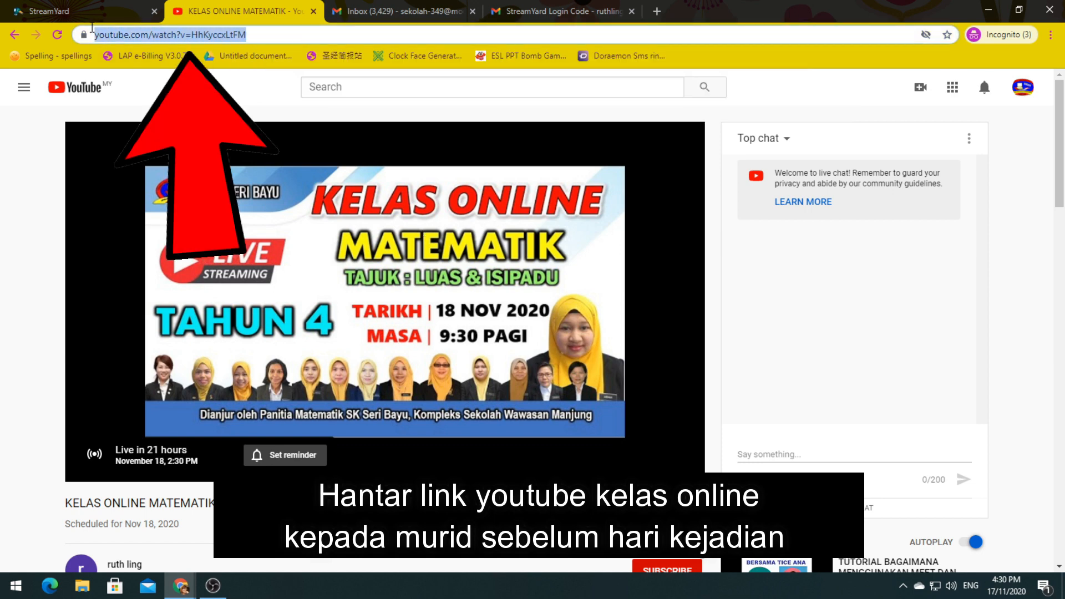
scroll(598, 461, down, 1)
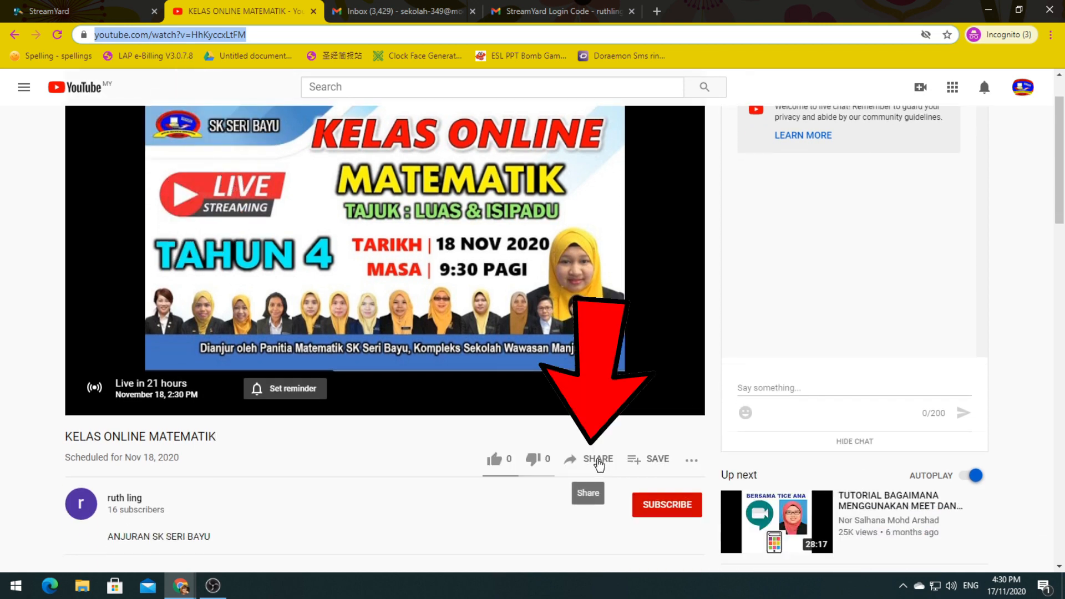
click(598, 460)
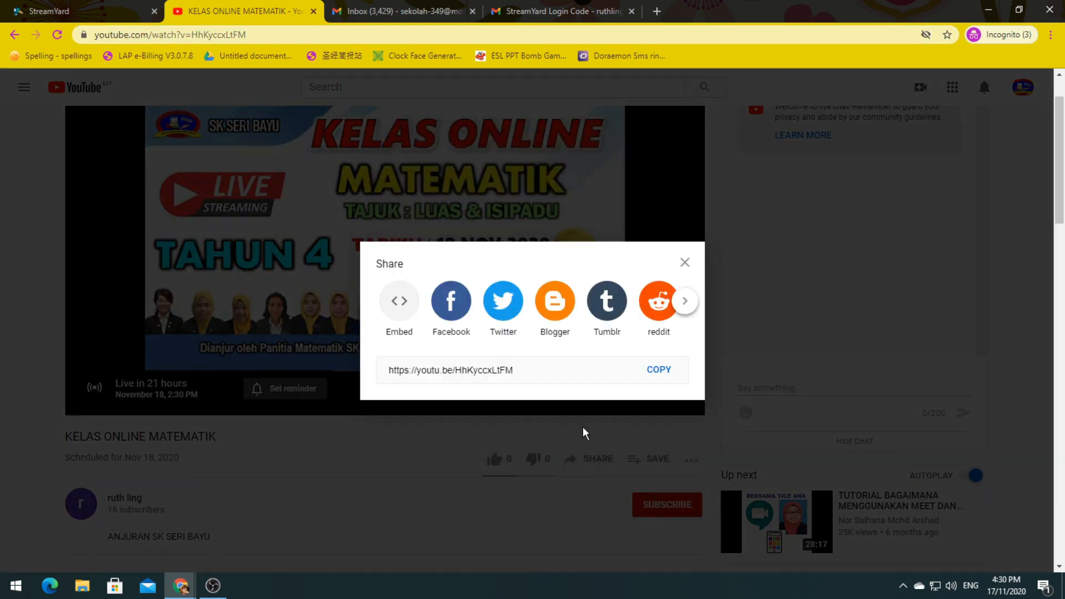
click(670, 369)
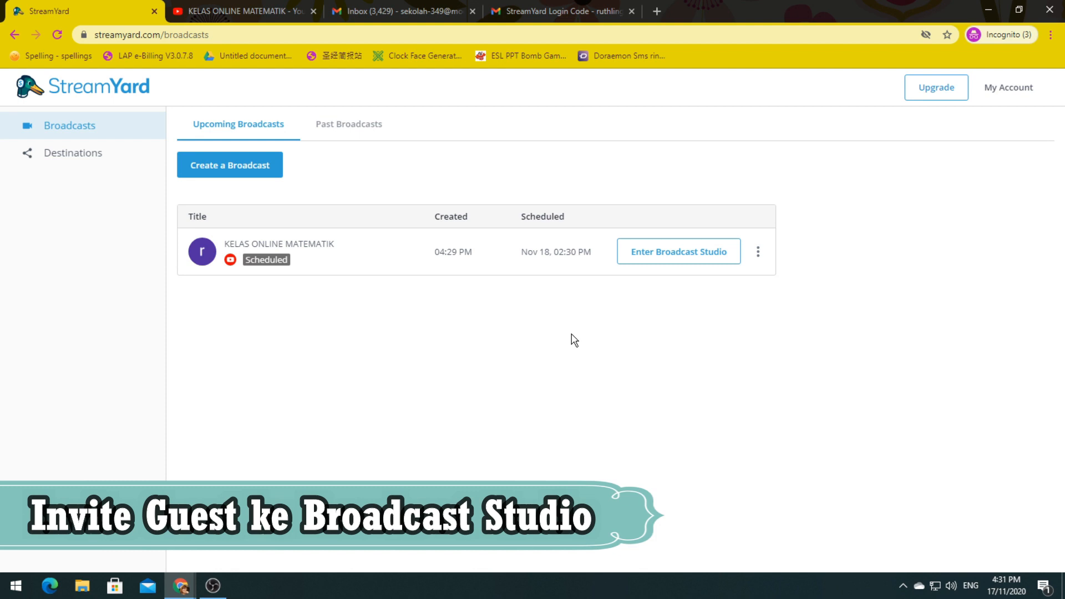
Step: Copy the scheduled broadcast's guest invite link to the clipboard
click(761, 254)
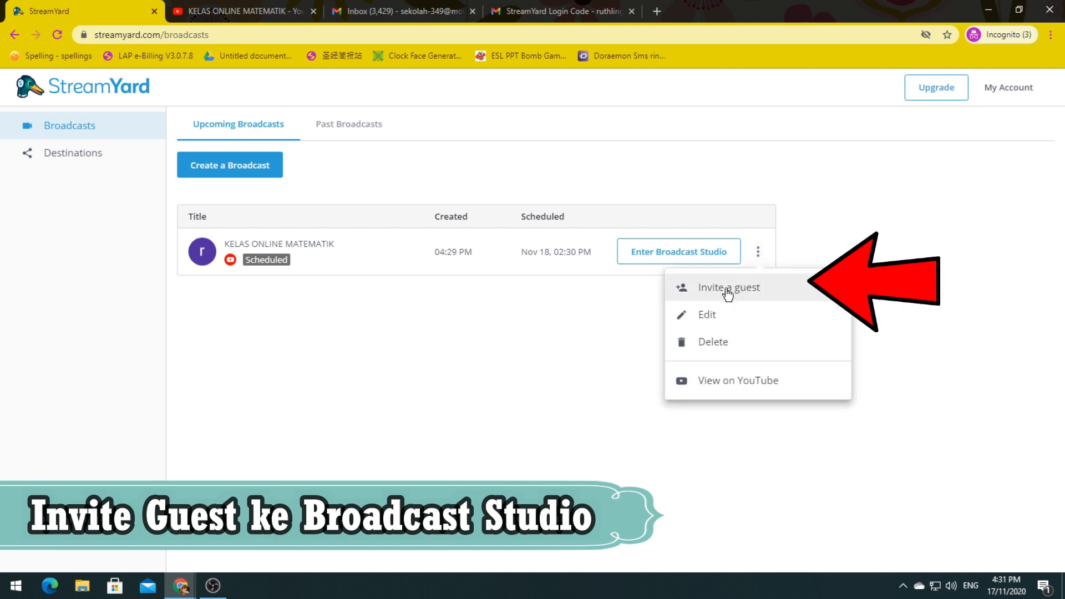
click(727, 291)
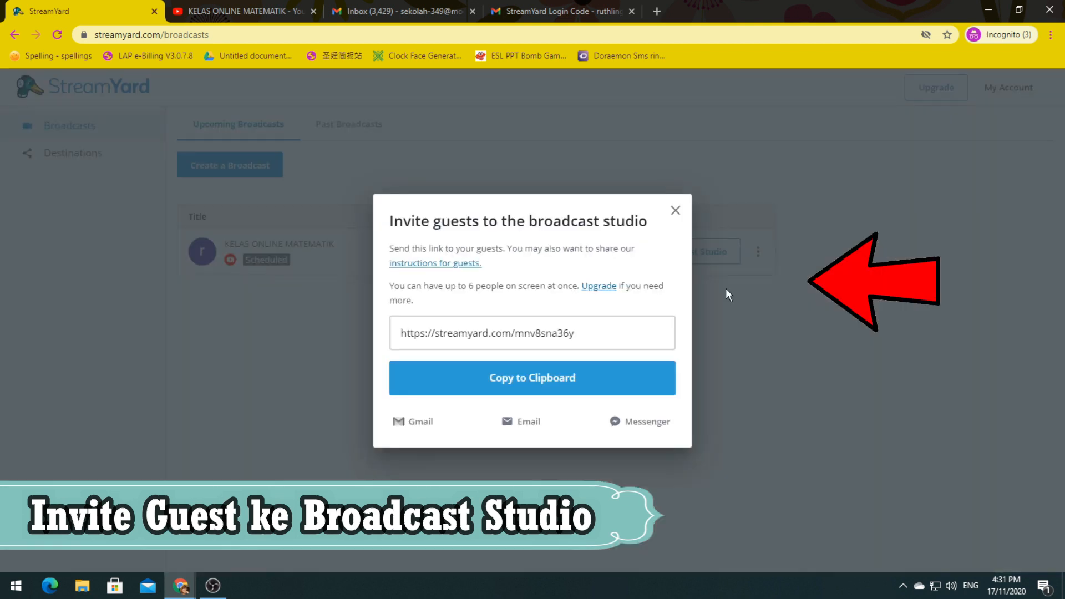
click(514, 383)
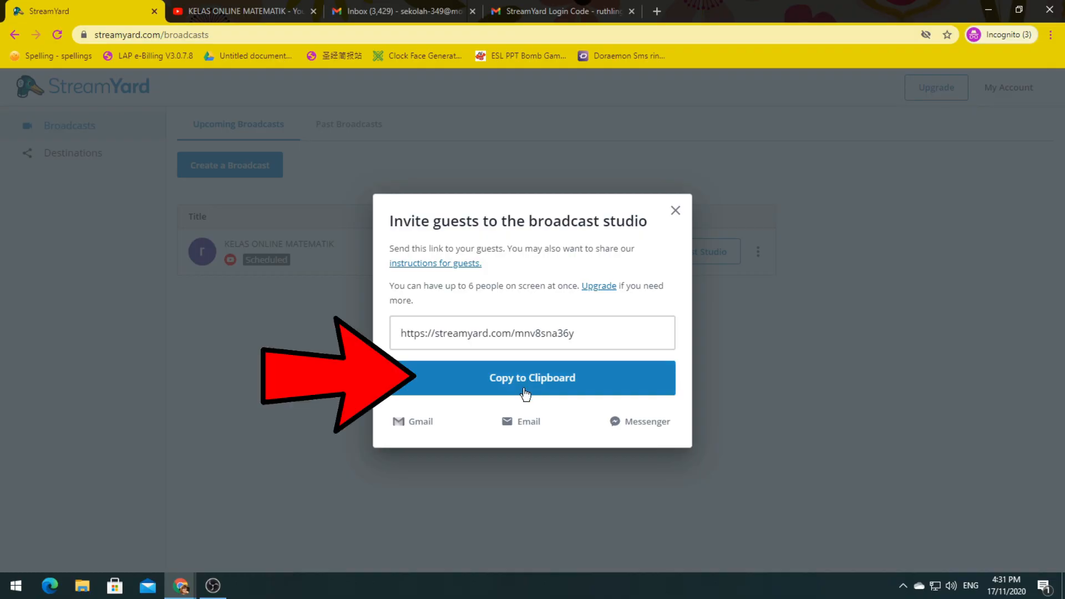
Step: Copy the guest invite link again, close the invite window, and enter the broadcast studio
click(530, 386)
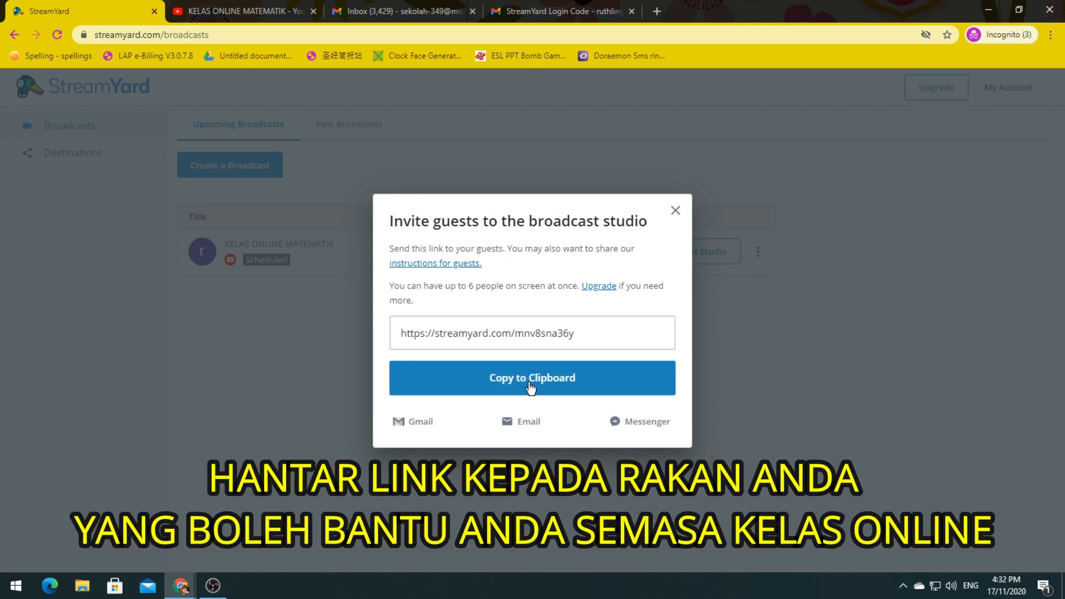
click(675, 211)
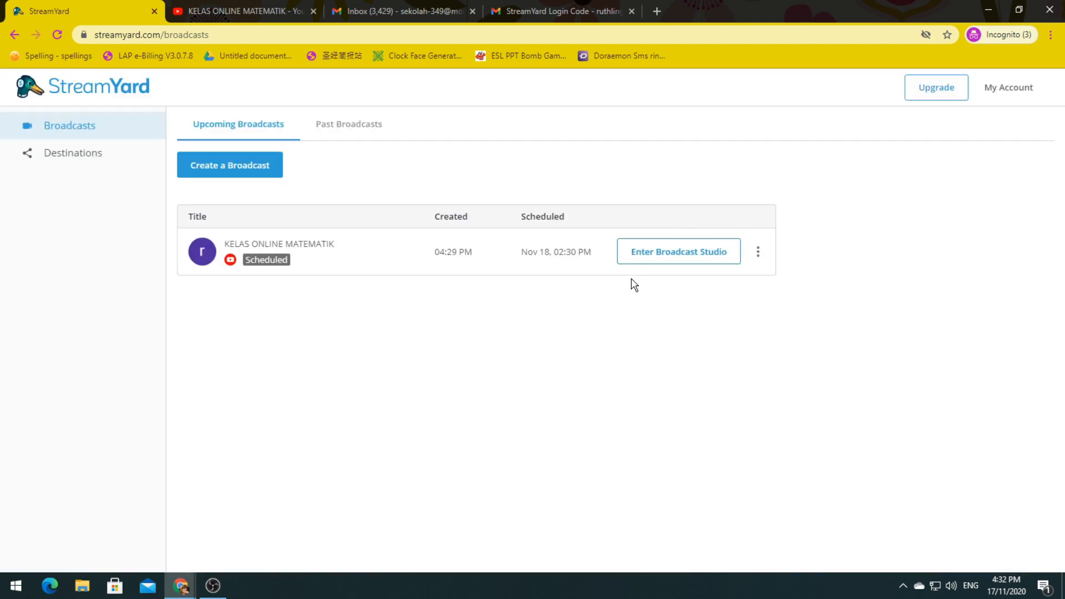
click(681, 263)
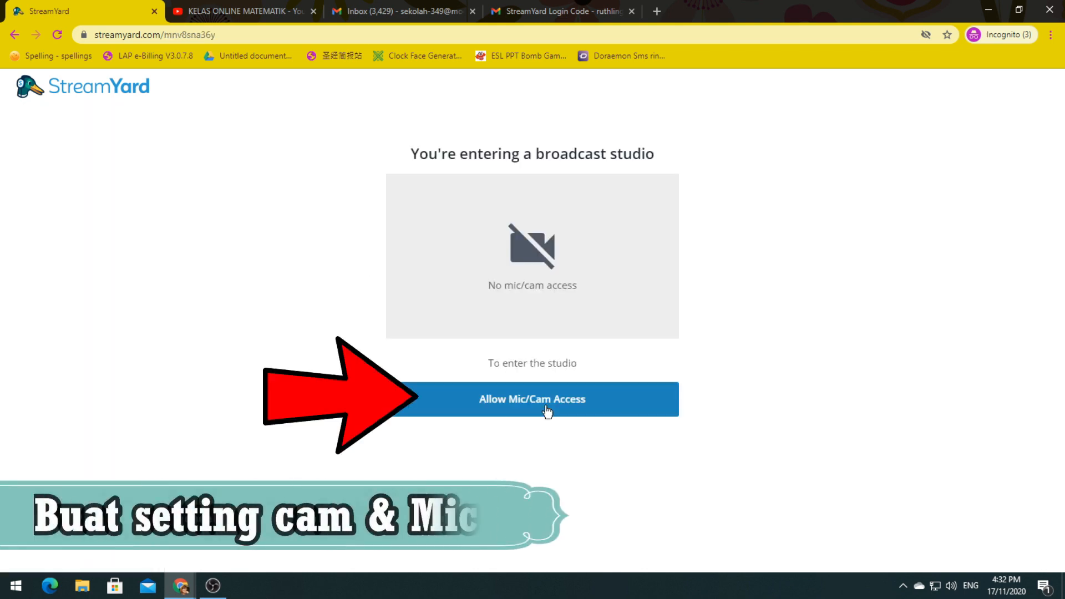
Step: Grant the studio camera and microphone access, then bring up the Cam/Mic settings
click(547, 411)
click(204, 126)
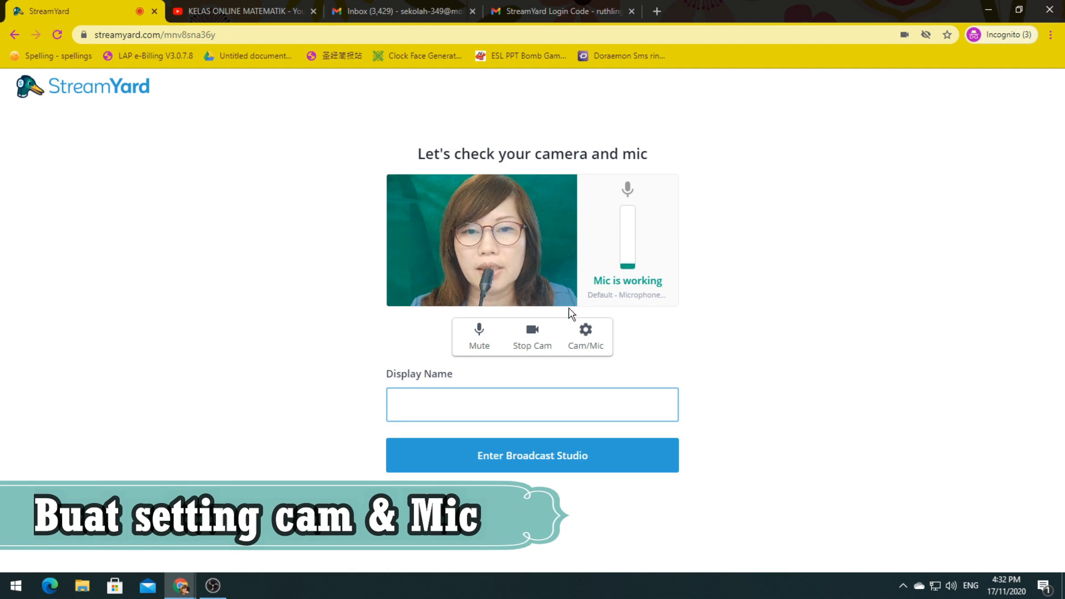
click(587, 339)
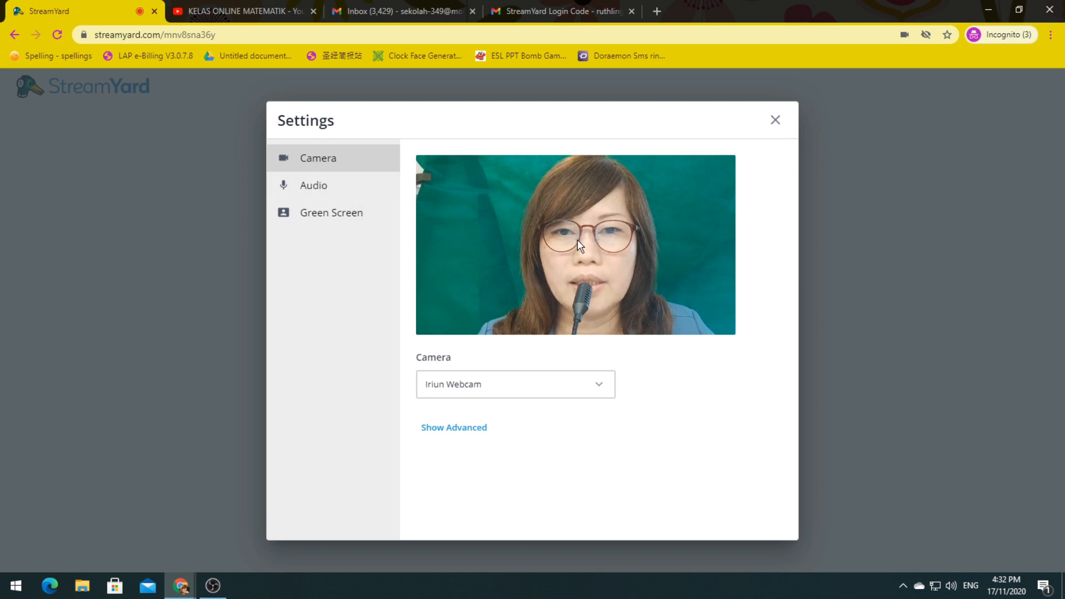
Step: Keep Iriun Webcam as the camera, review the audio settings, then show the Green Screen section
click(600, 389)
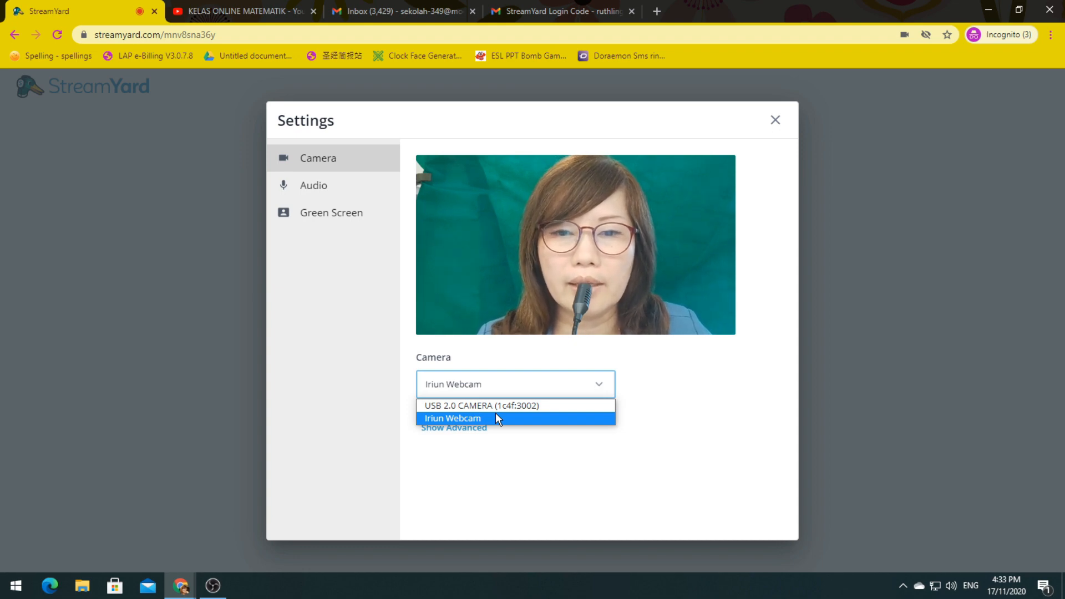
click(710, 412)
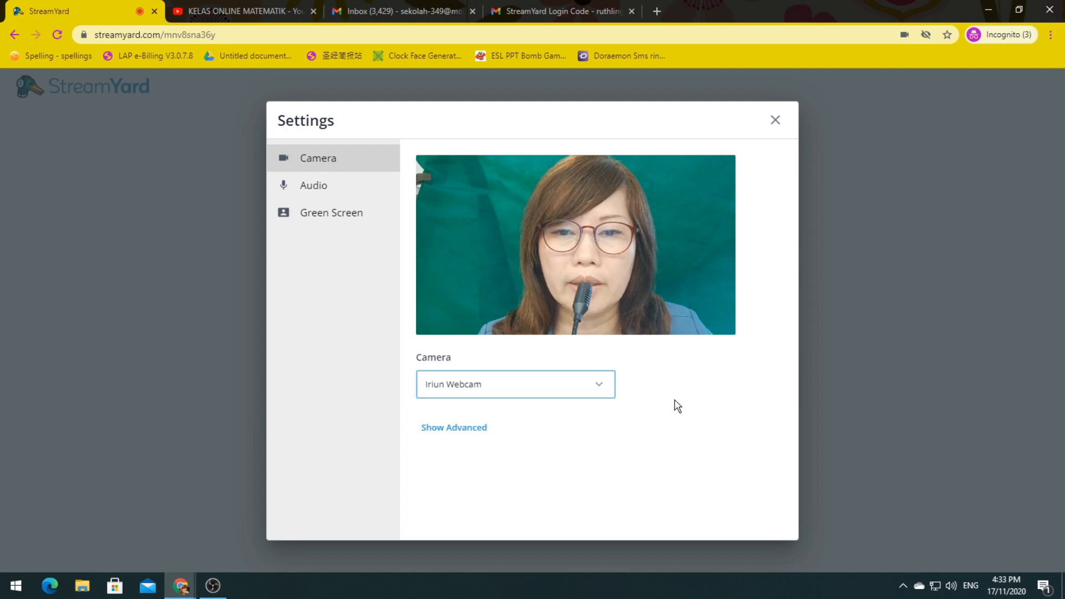
click(326, 194)
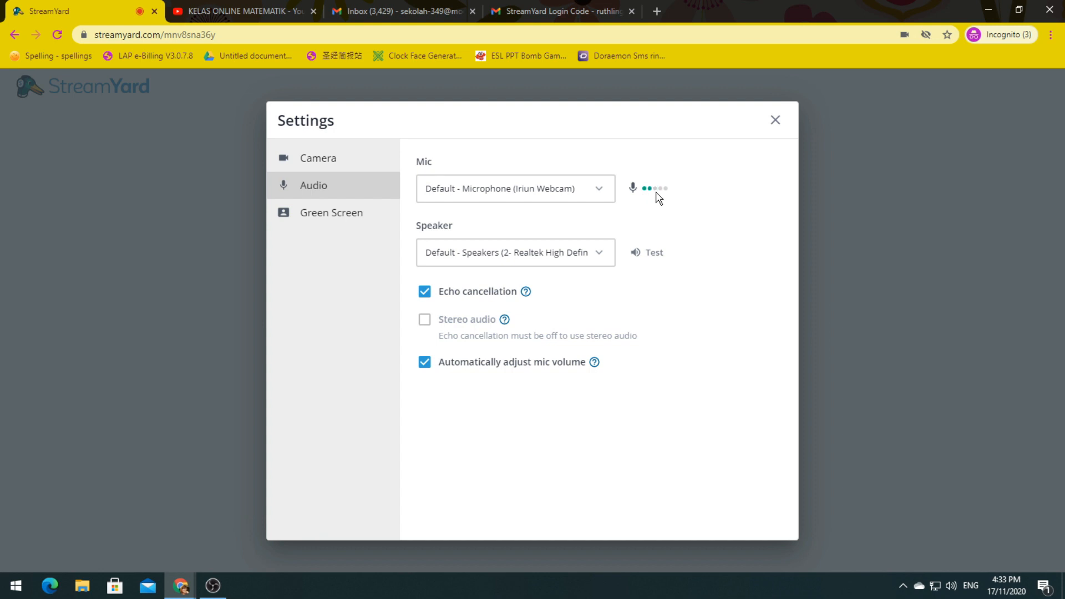
click(349, 216)
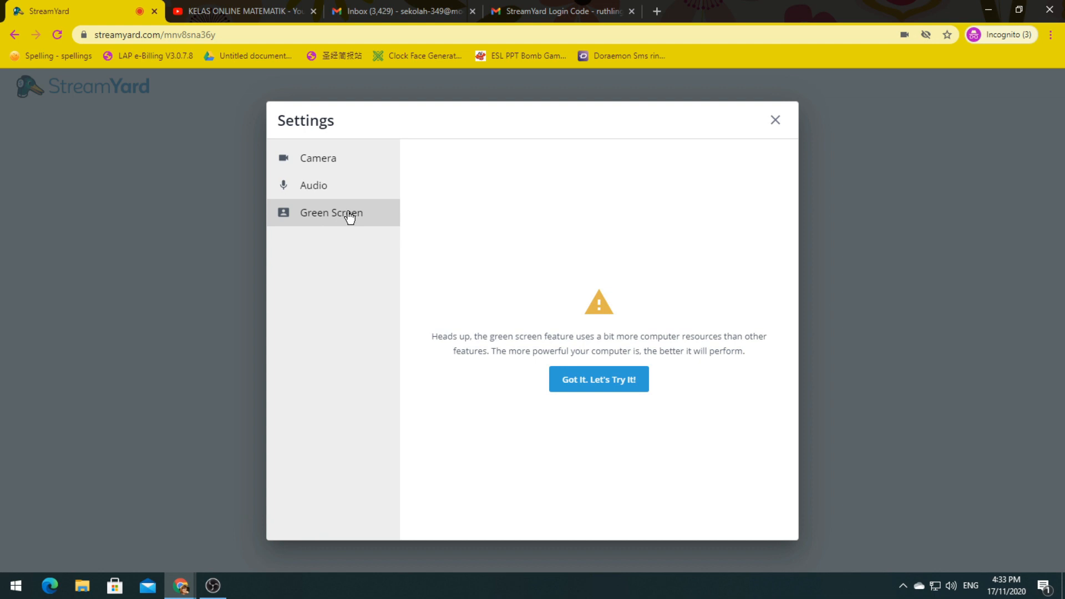
Step: Turn on green screen, try the brick and living-room backgrounds, then upload the class banner as background
click(584, 381)
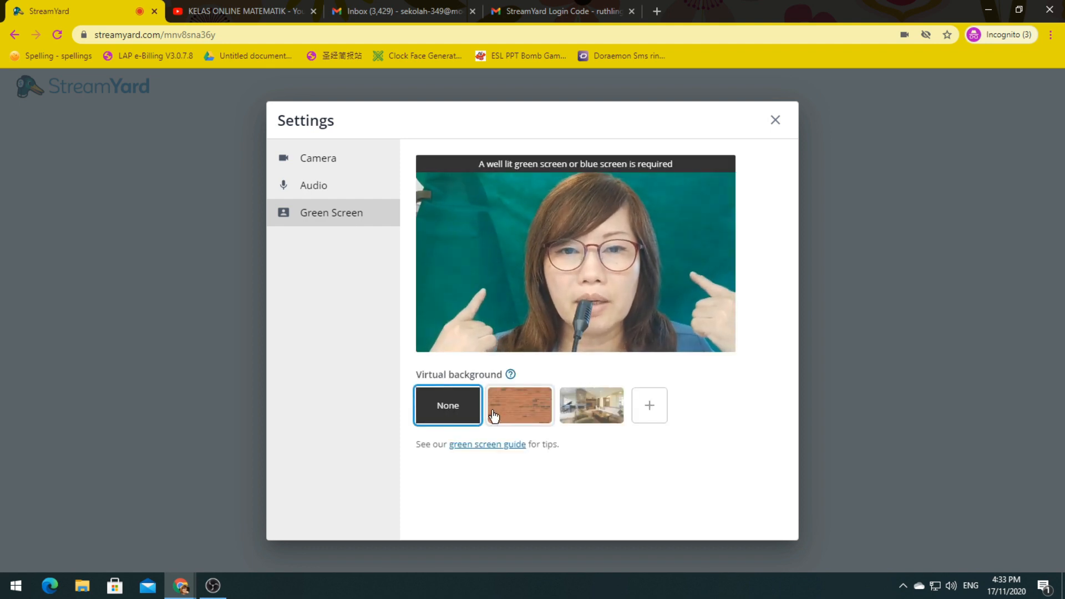
click(525, 408)
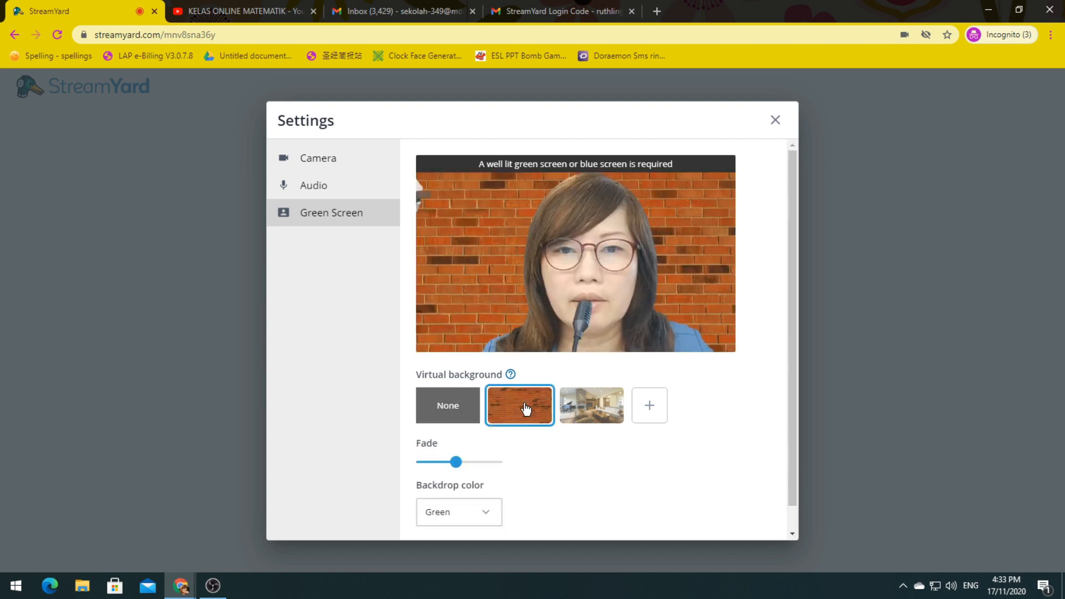
click(592, 408)
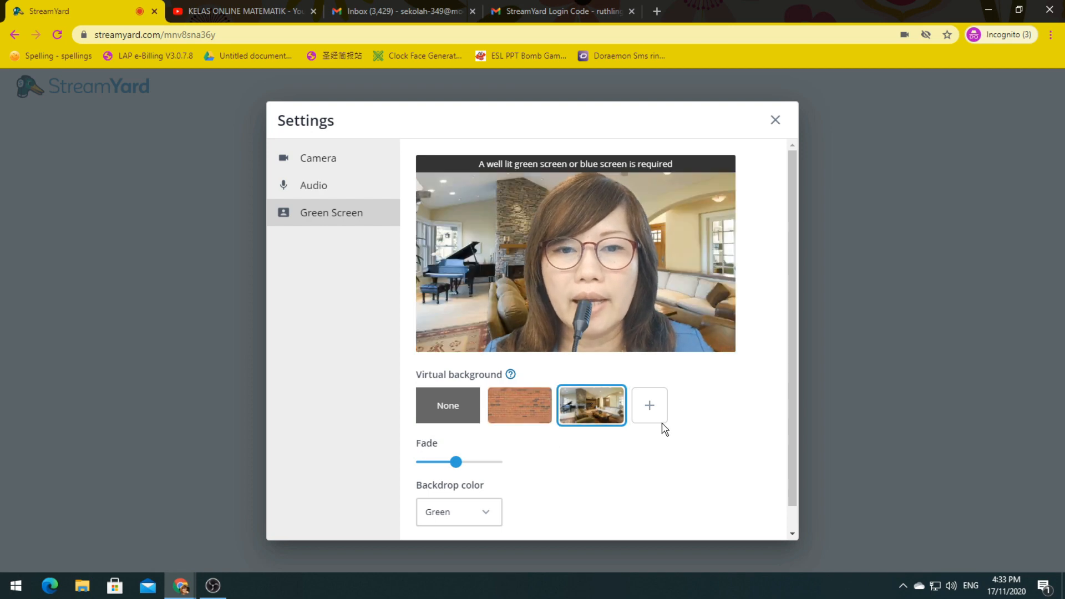
click(652, 409)
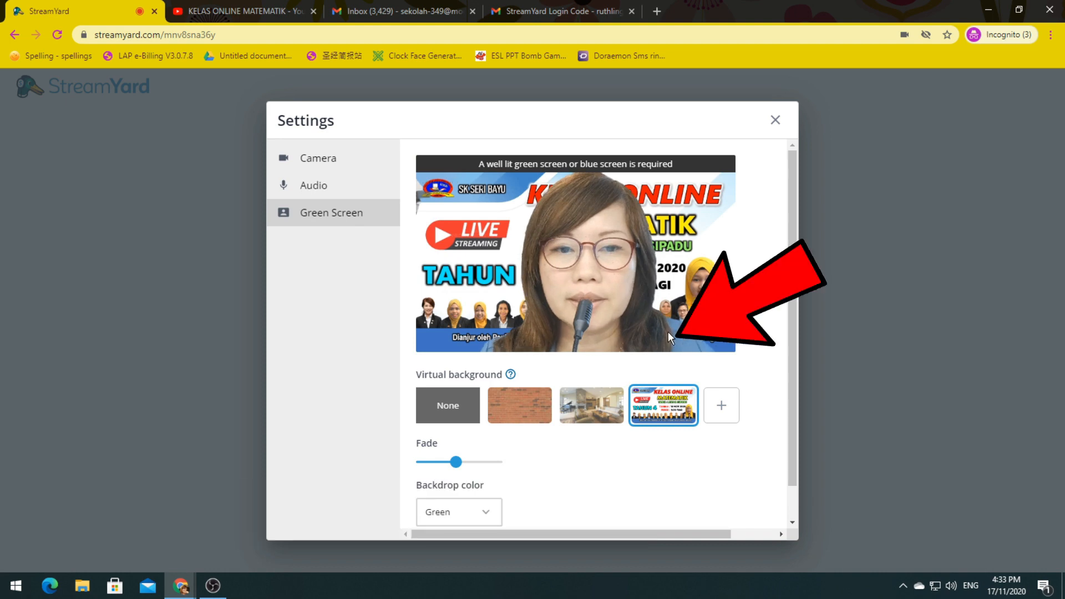
Step: Fine-tune the background Fade slider to around 48
drag(456, 462, 454, 462)
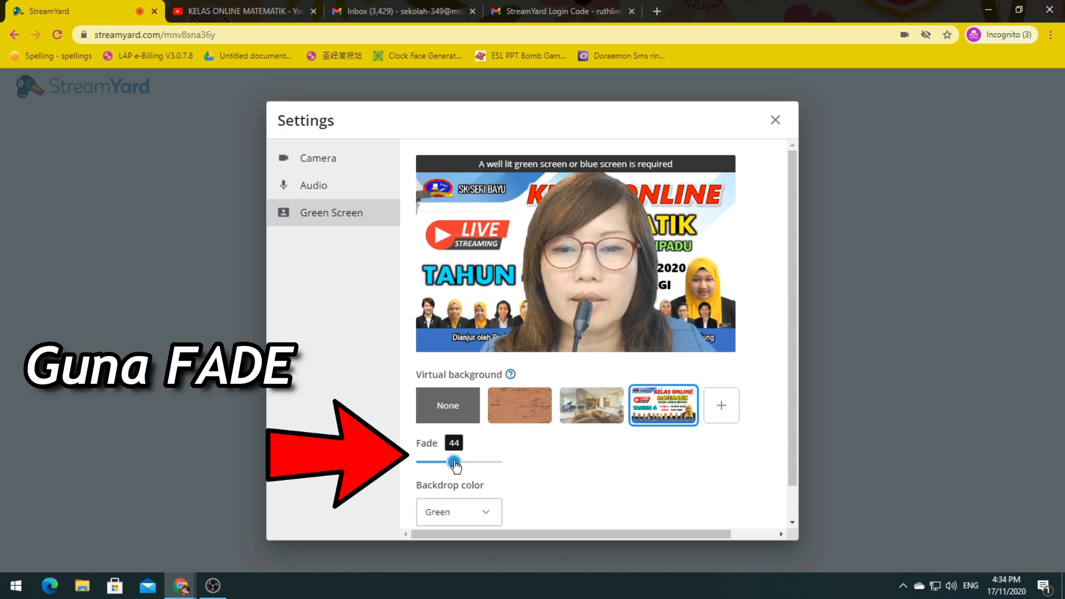
drag(455, 464, 462, 466)
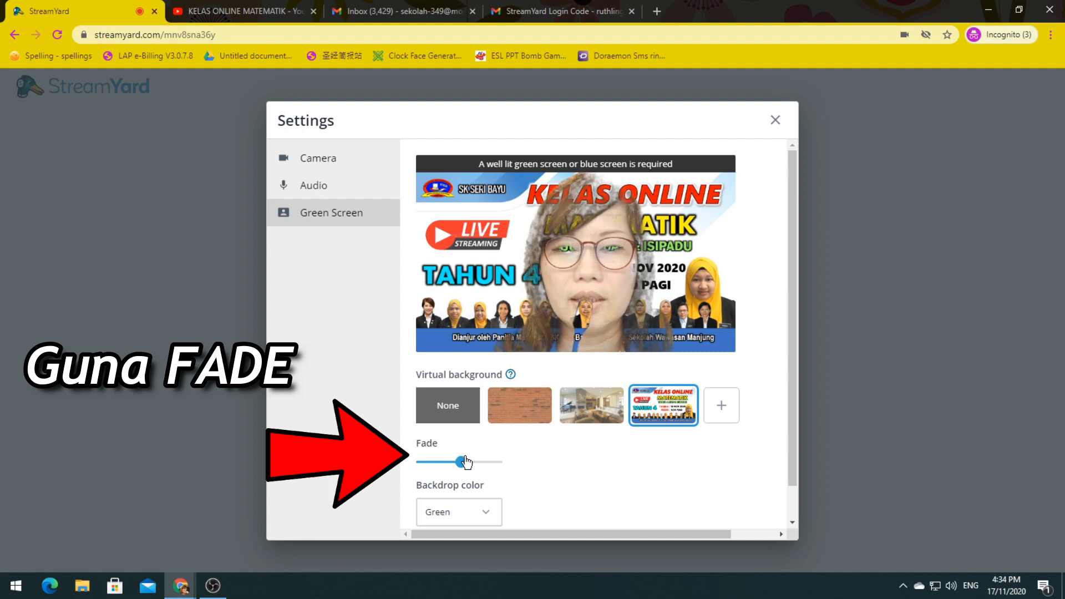
drag(461, 464, 455, 465)
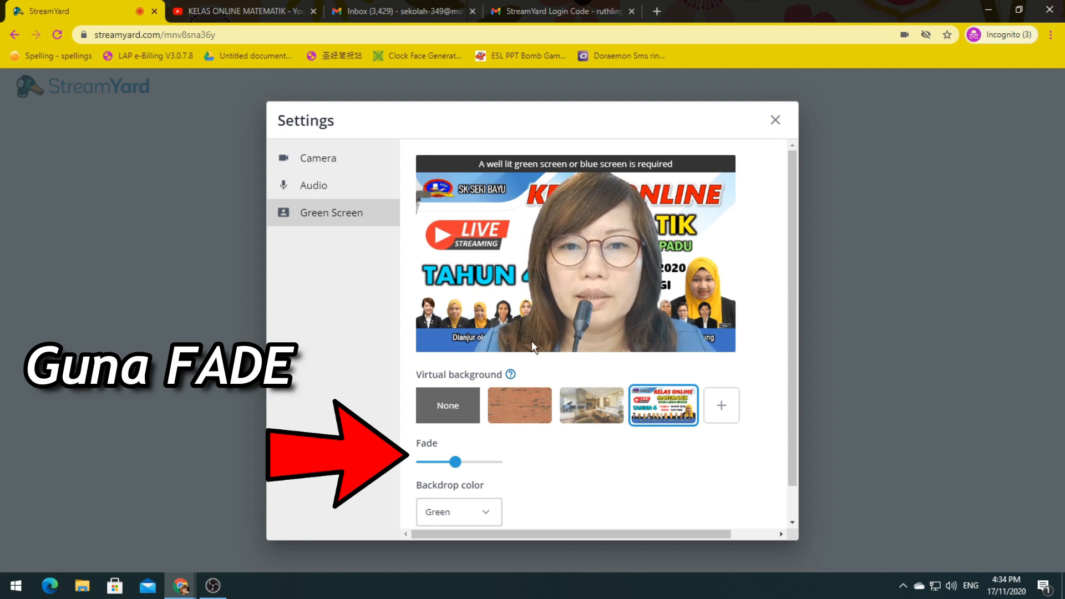
mouse_move(455, 463)
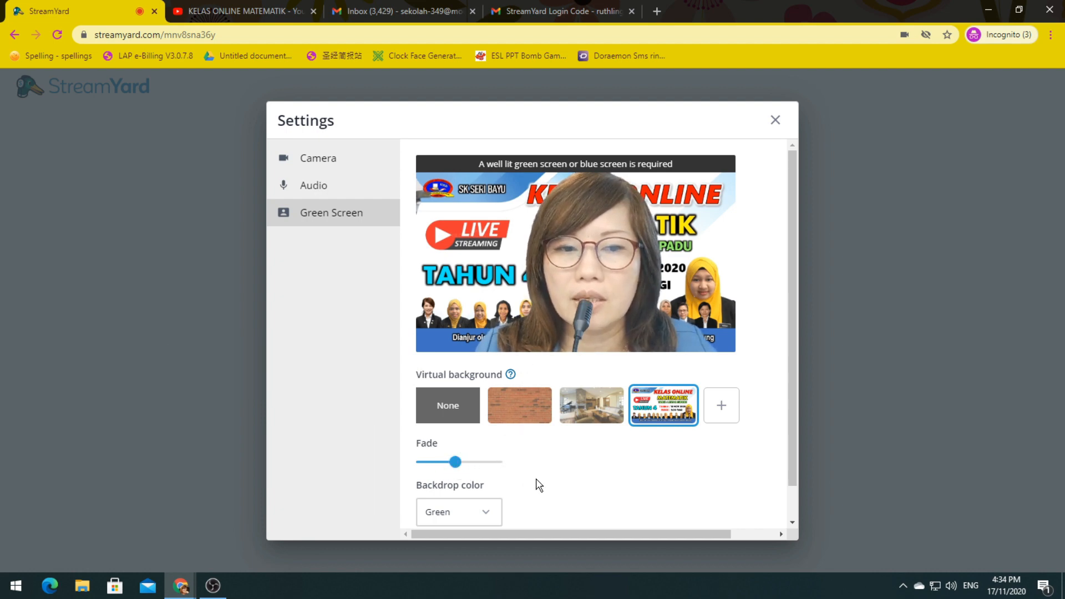
scroll(627, 501, down, 1)
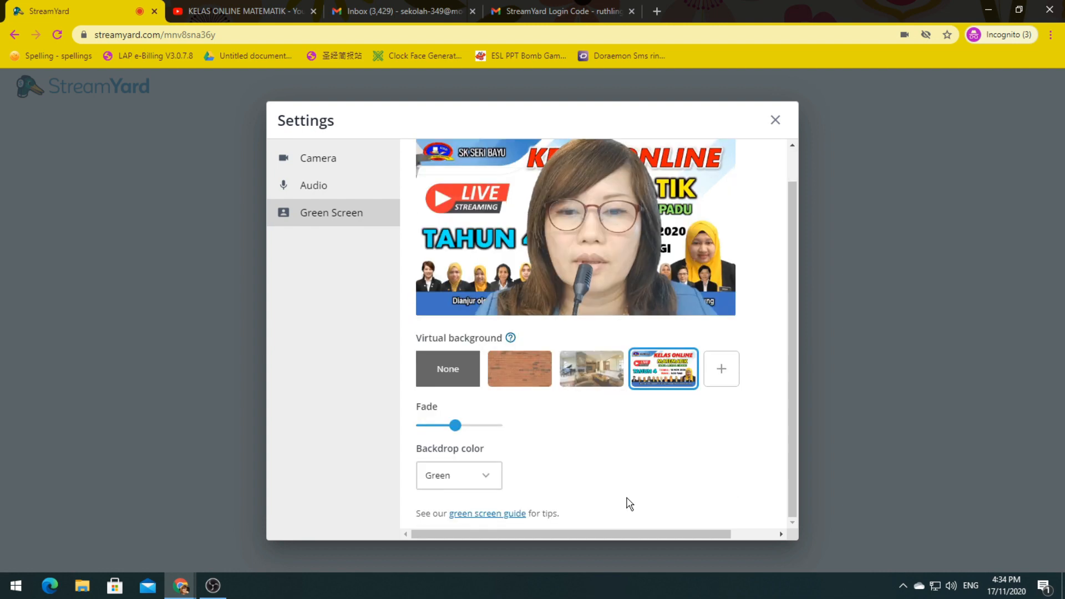
Step: Close green-screen Settings, enter the presenter's name as display name, and go into the studio
click(774, 119)
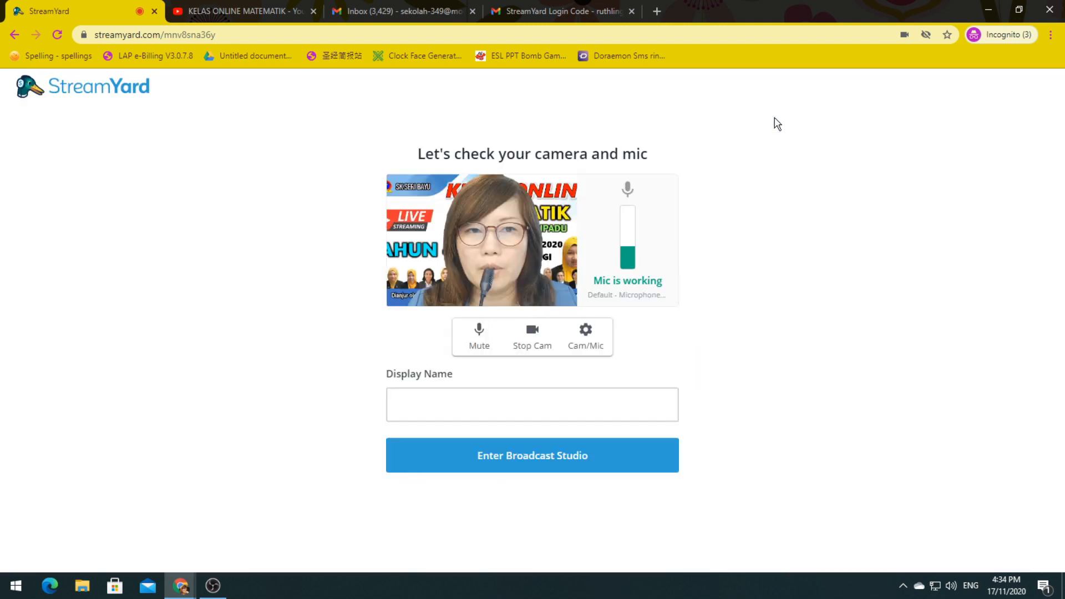
click(427, 406)
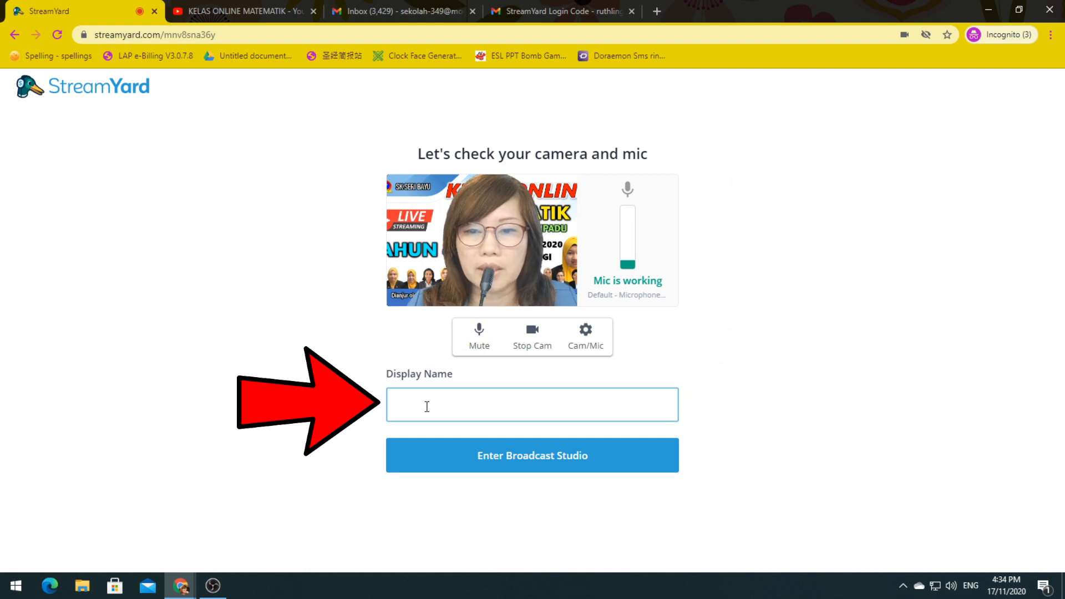
text(CIKGU RUTH)
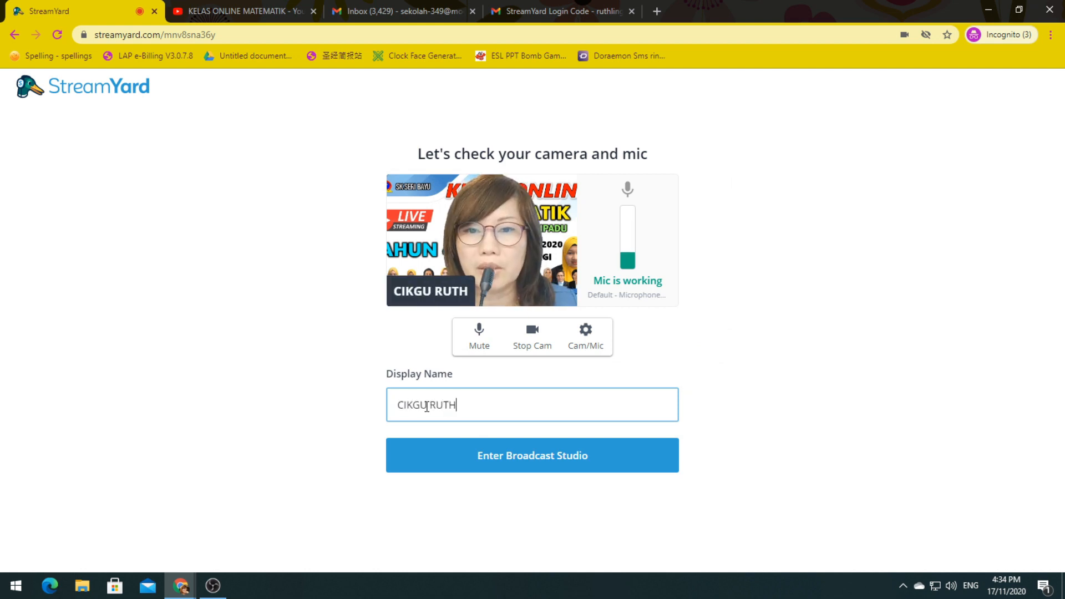
click(548, 469)
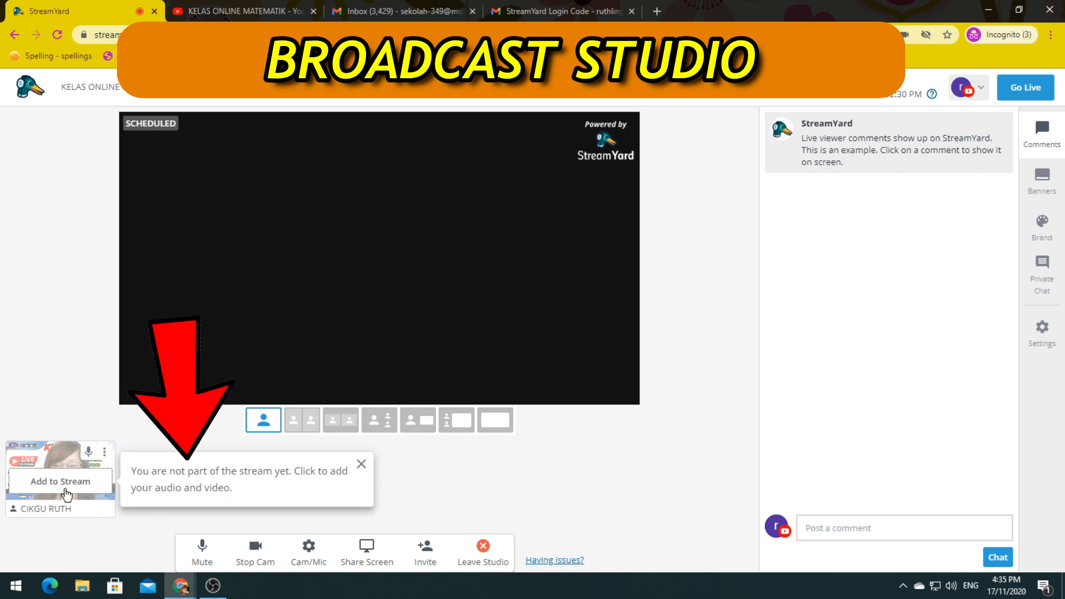
Step: Add the presenter's webcam to the stage and open the perimeter presentation from File Explorer
mouse_move(67, 486)
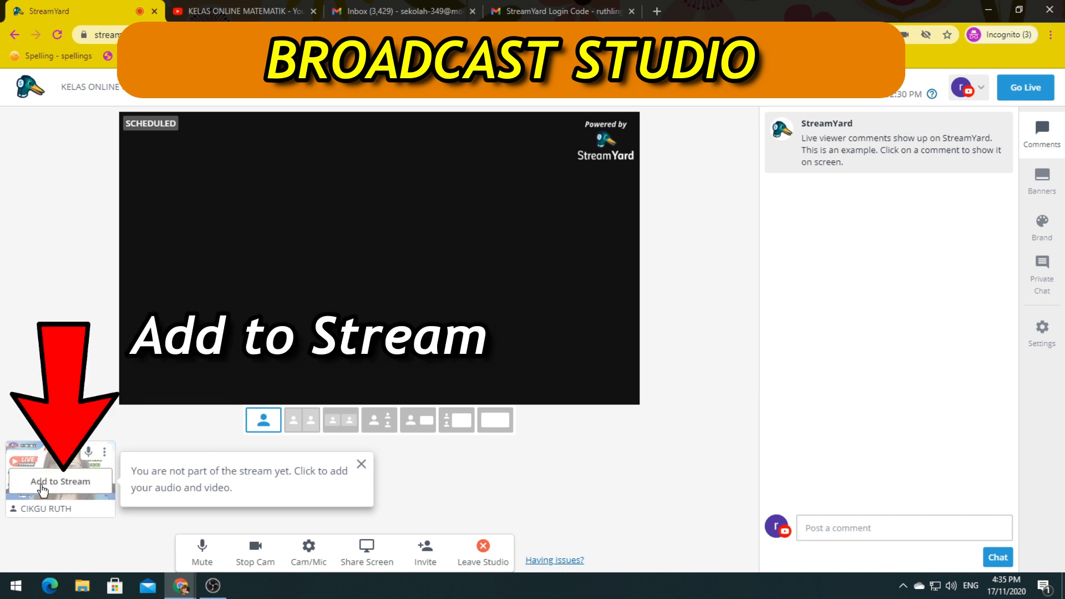
click(40, 487)
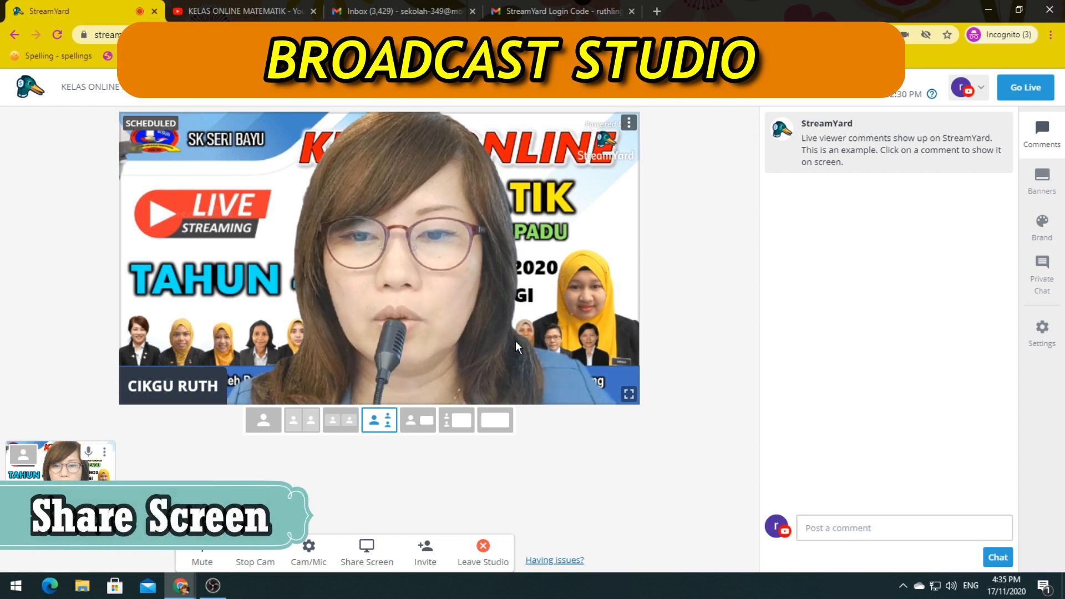
click(85, 588)
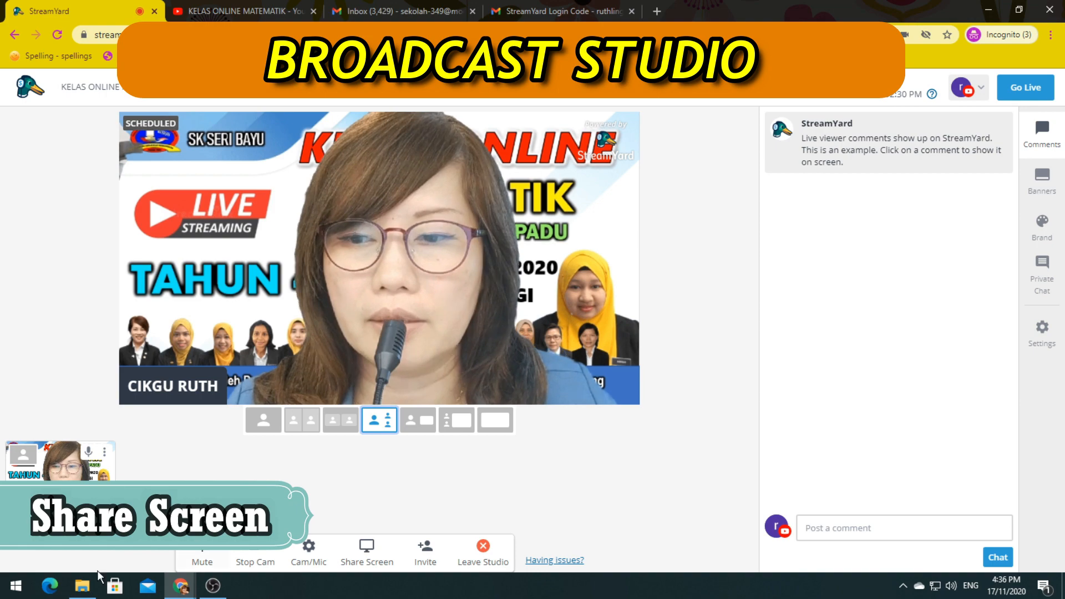
click(83, 586)
double_click(821, 391)
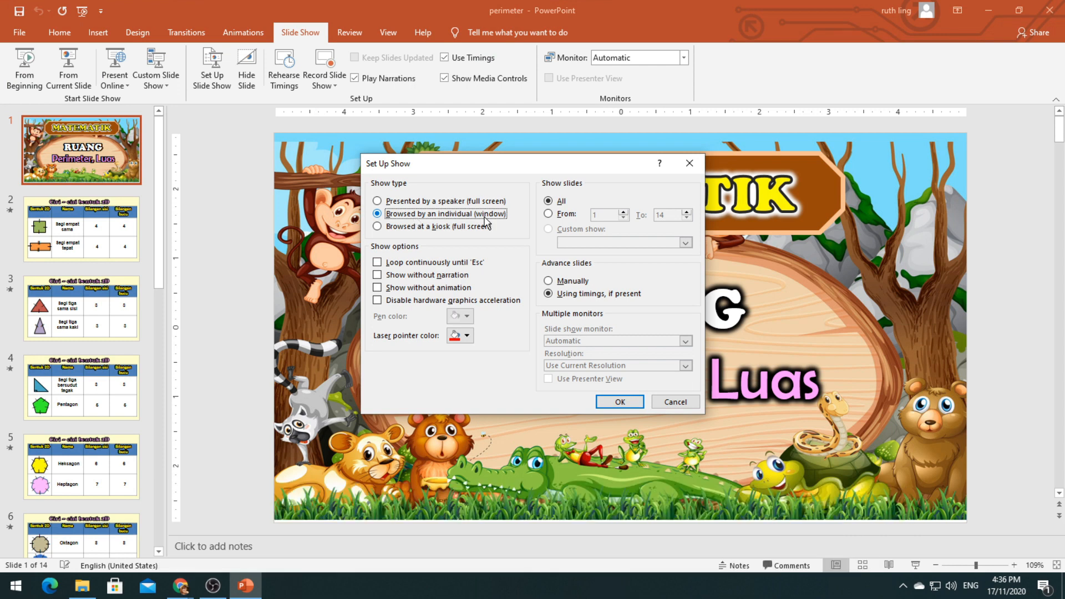
Step: Confirm the windowed show setup, start the slideshow from slide 1, and restore it to a smaller window
click(620, 402)
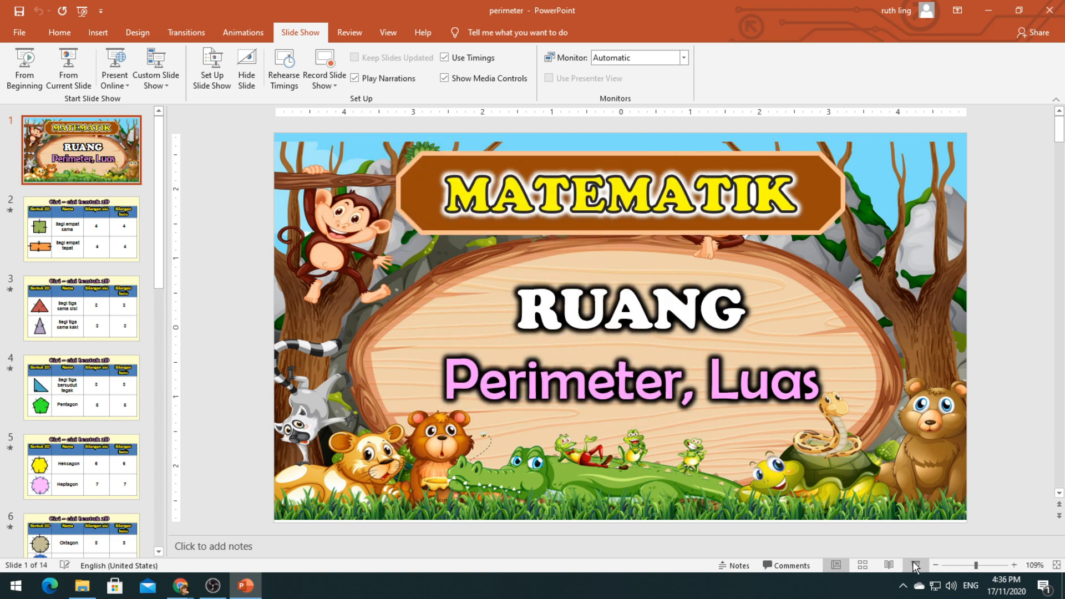
click(915, 565)
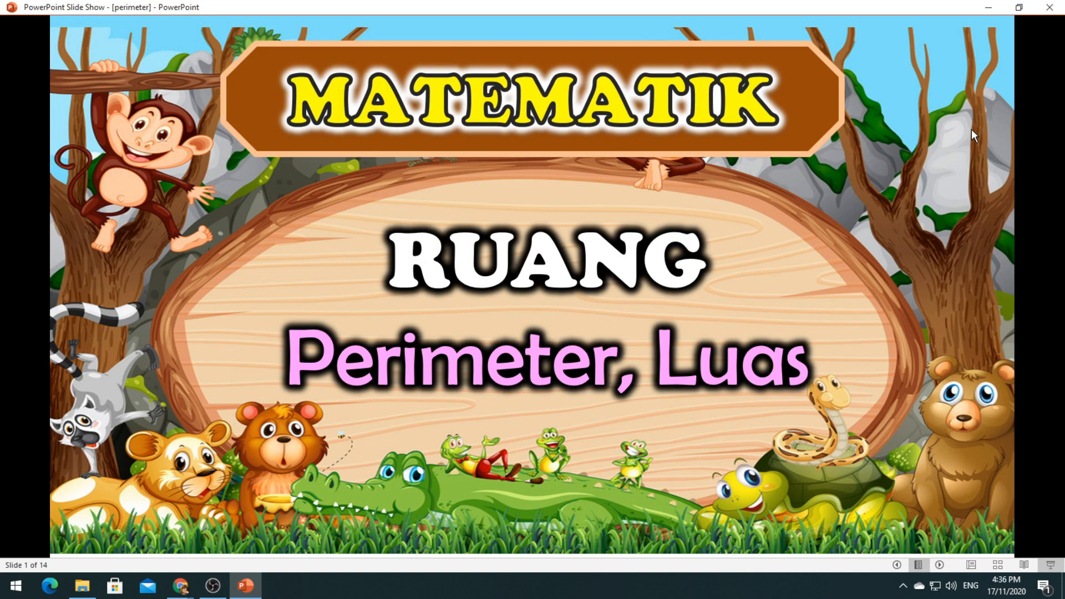
click(1009, 9)
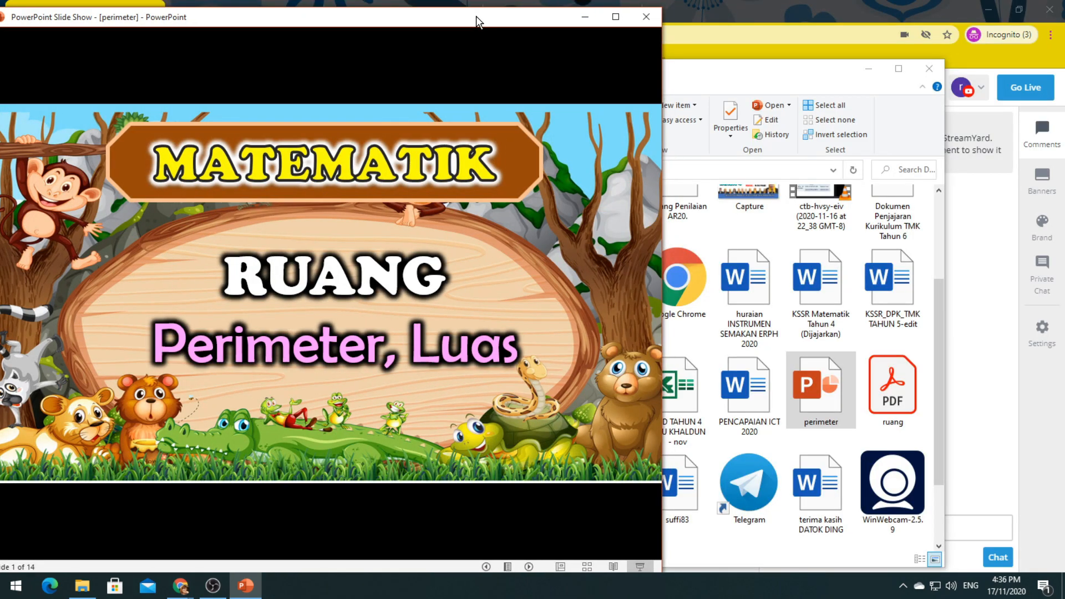
Step: Narrow Chrome beside the slideshow, nudge the PowerPoint window, then maximize Chrome again
click(1020, 15)
click(1021, 15)
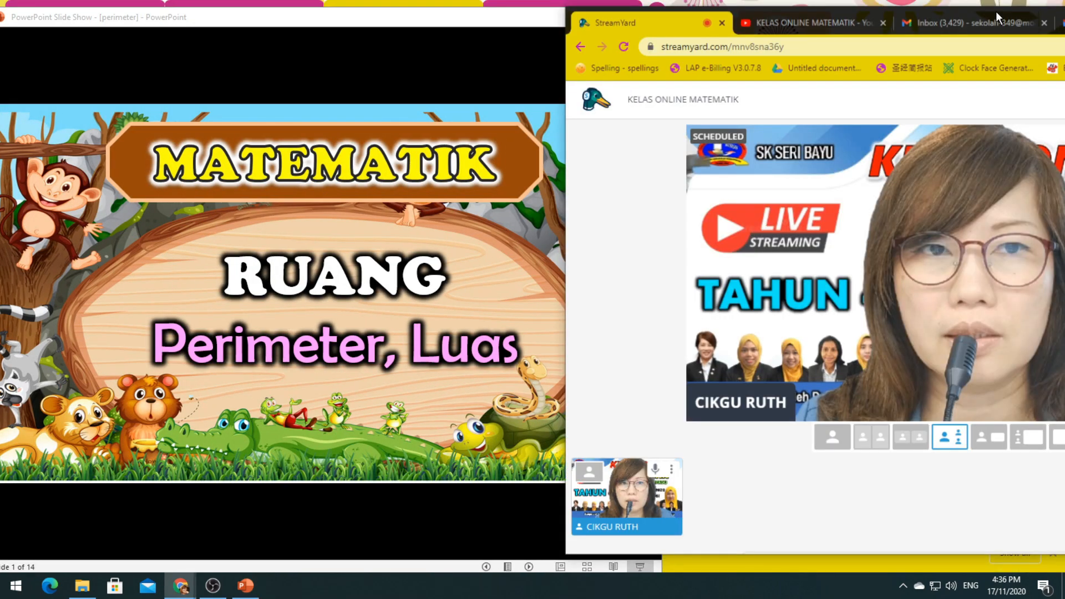
drag(996, 11, 868, 8)
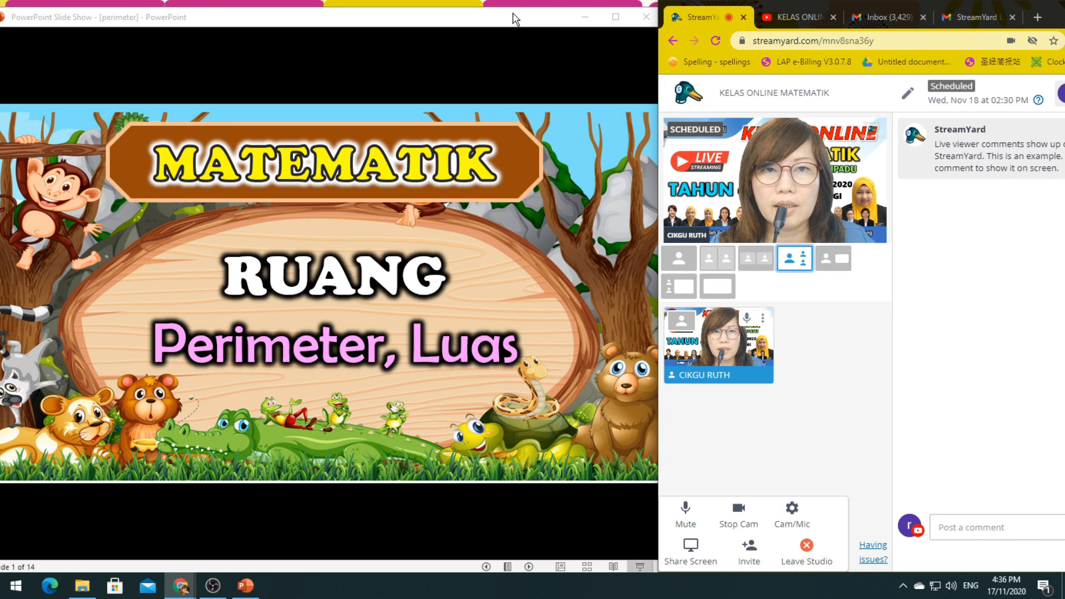
drag(512, 14, 514, 14)
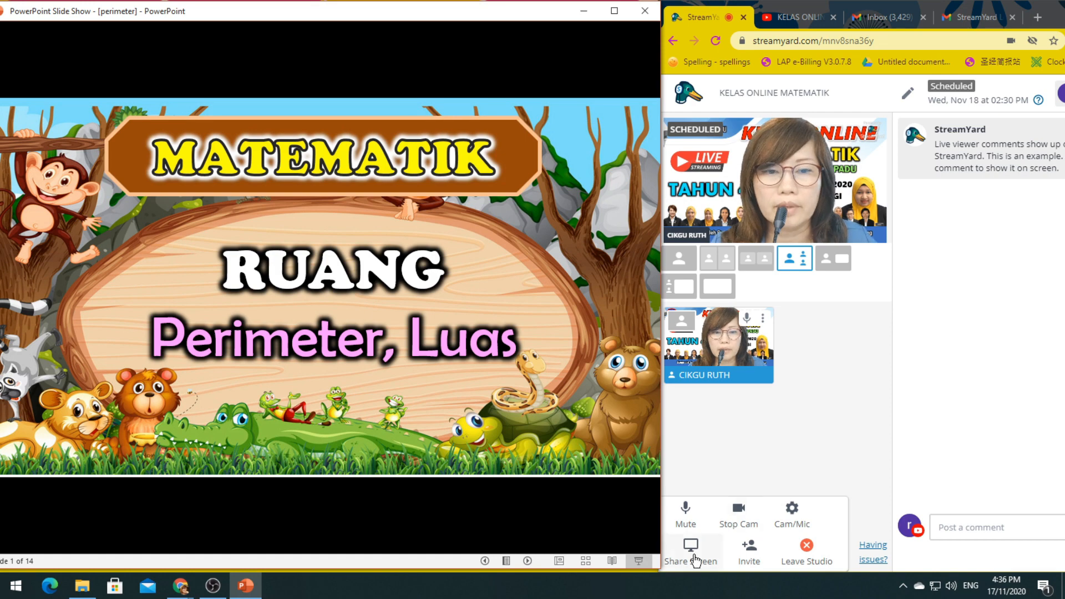
double_click(970, 7)
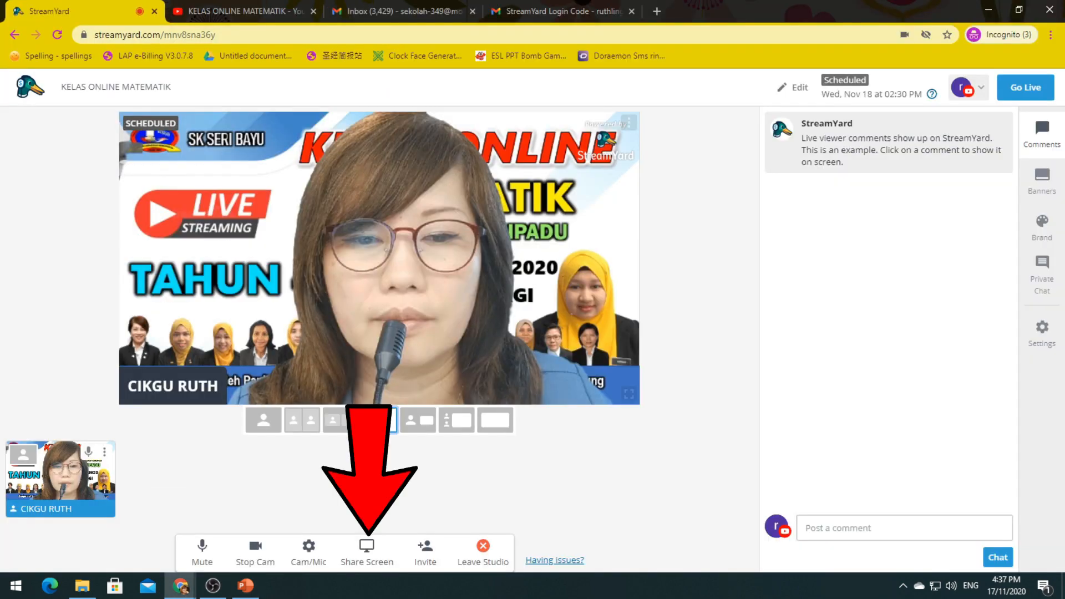
Step: Share the PowerPoint Slide Show application window into the studio via Share Screen
click(364, 562)
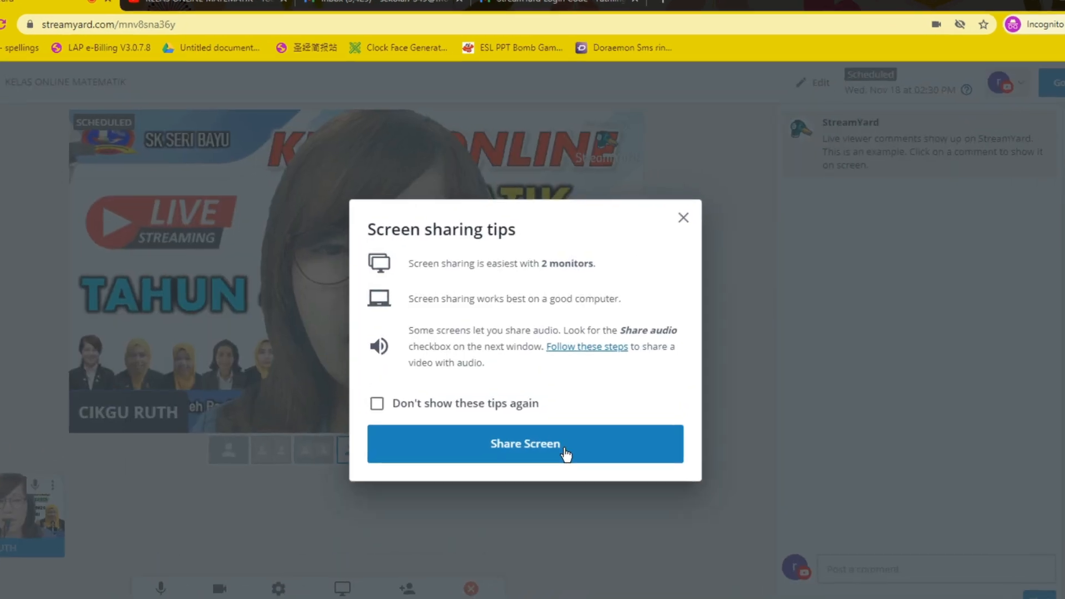
click(568, 424)
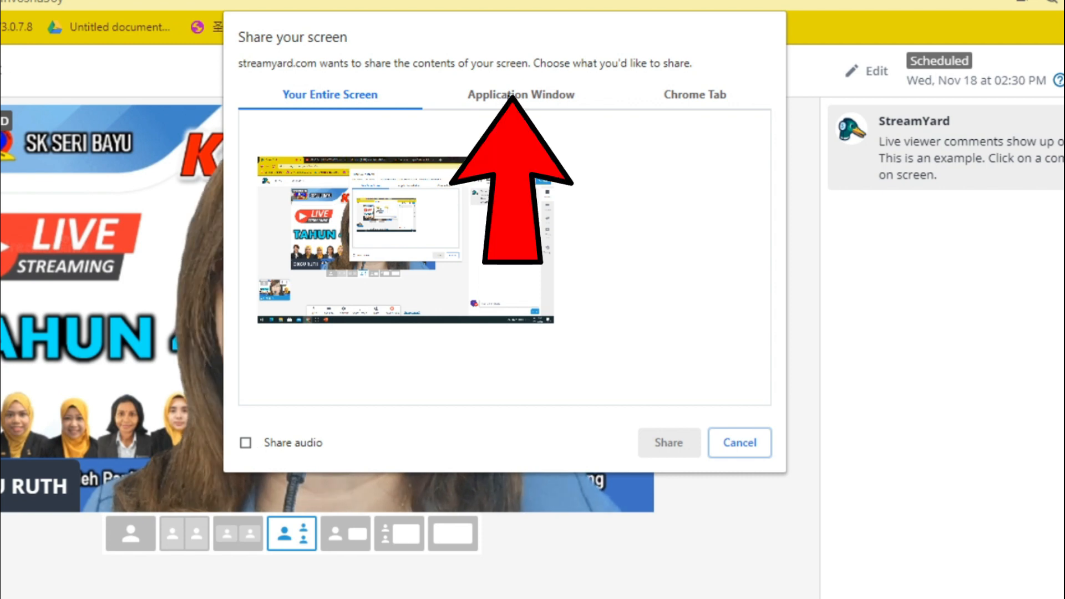
click(508, 95)
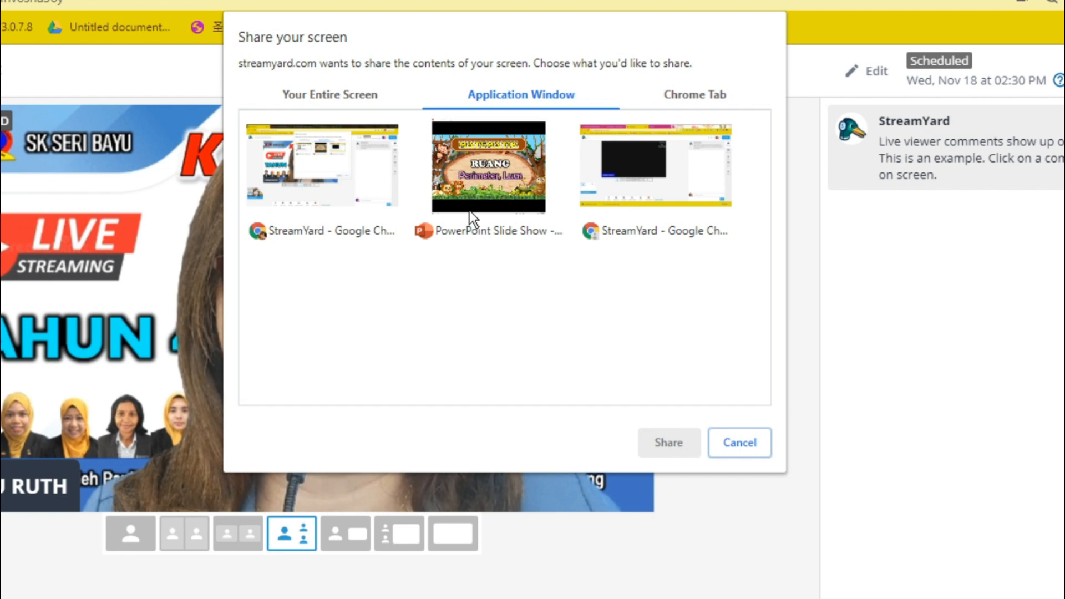
click(486, 182)
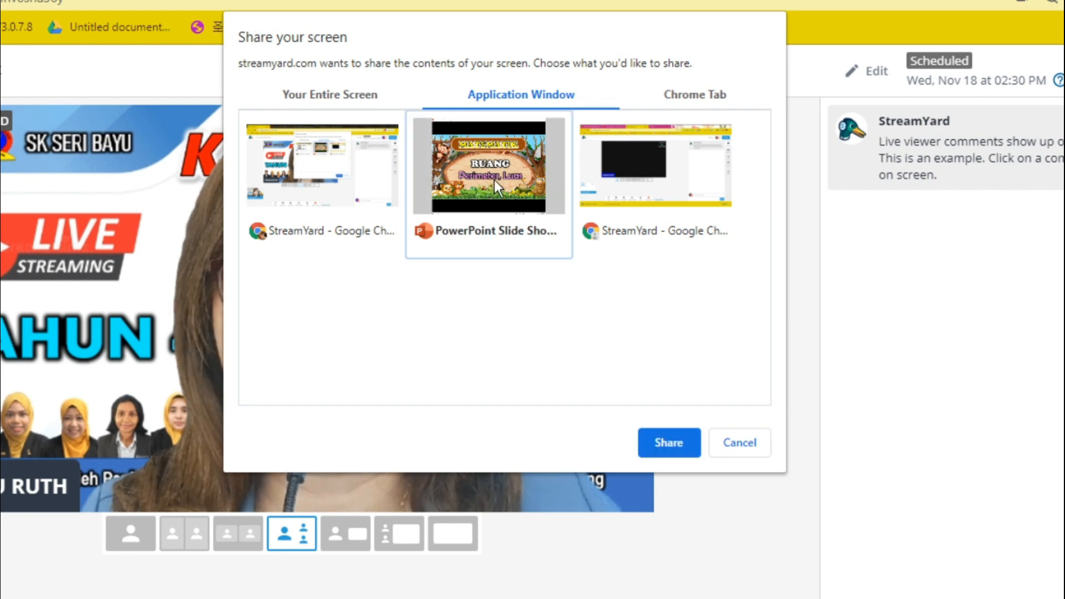
click(698, 93)
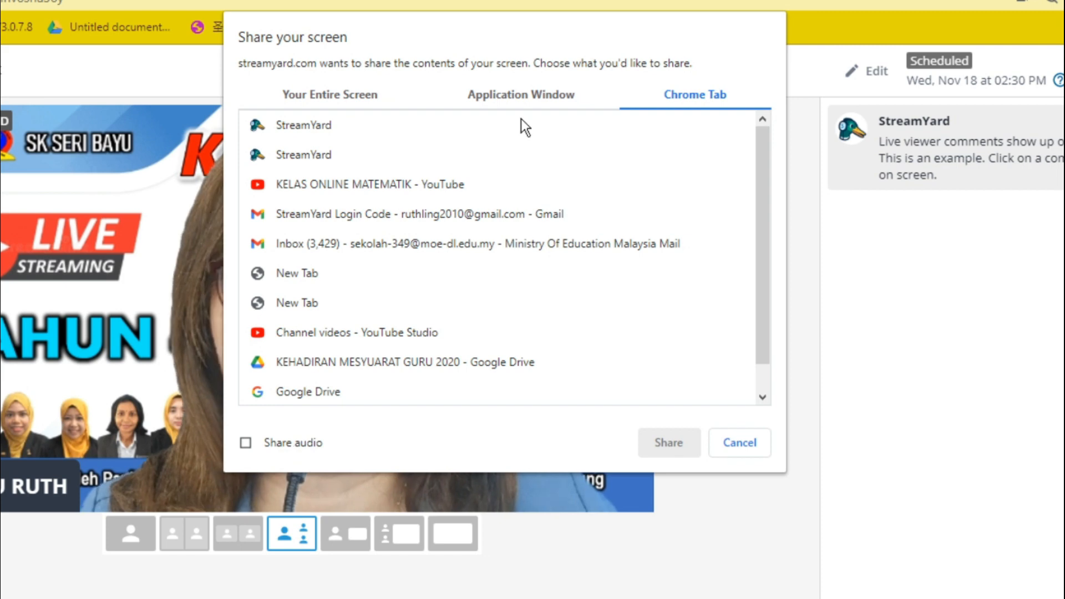
click(521, 97)
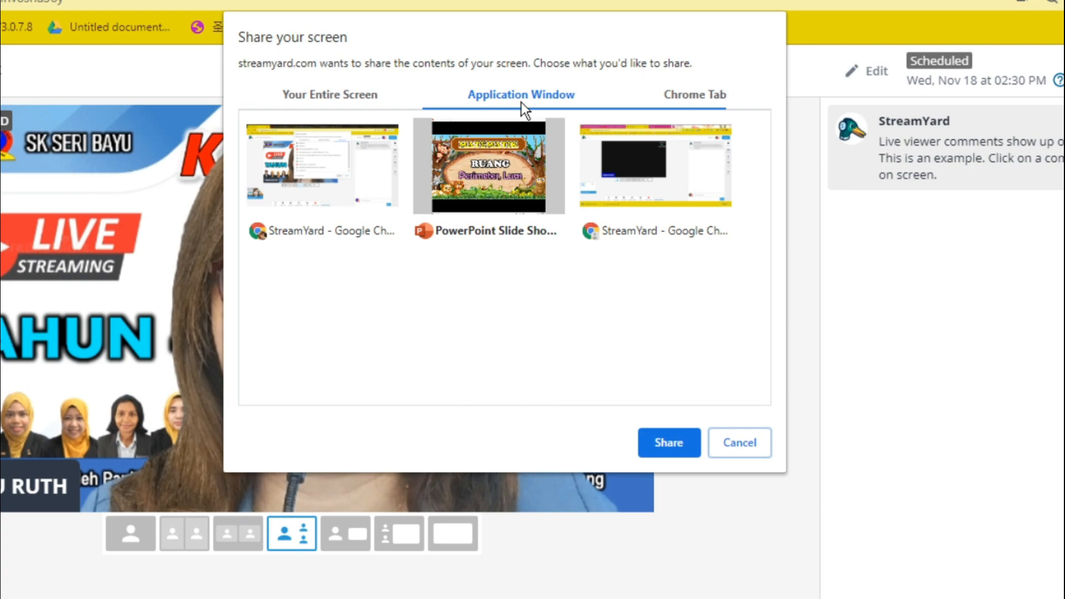
click(488, 166)
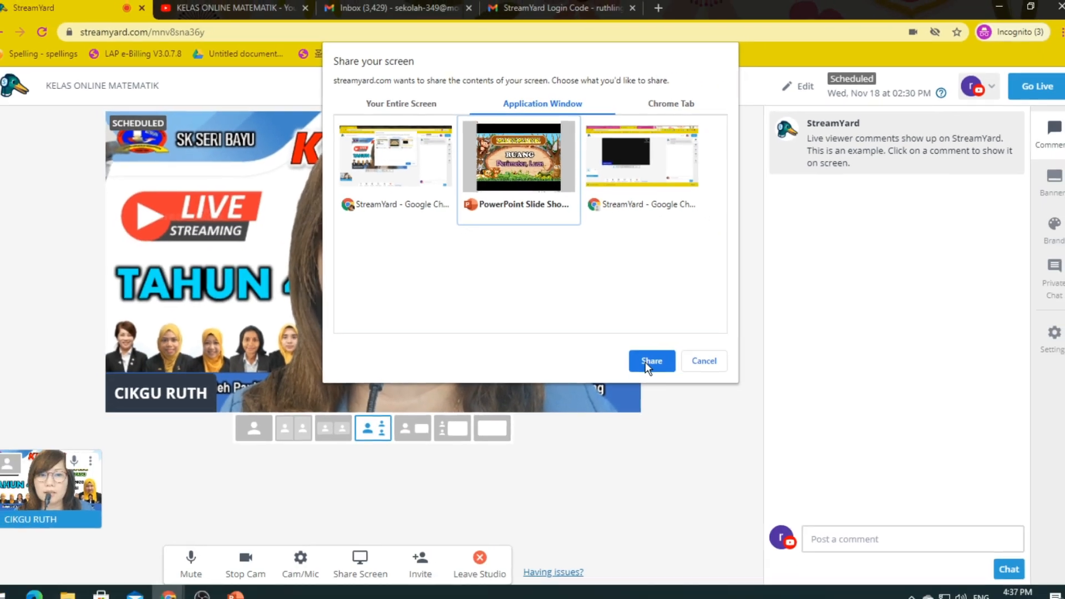
click(668, 442)
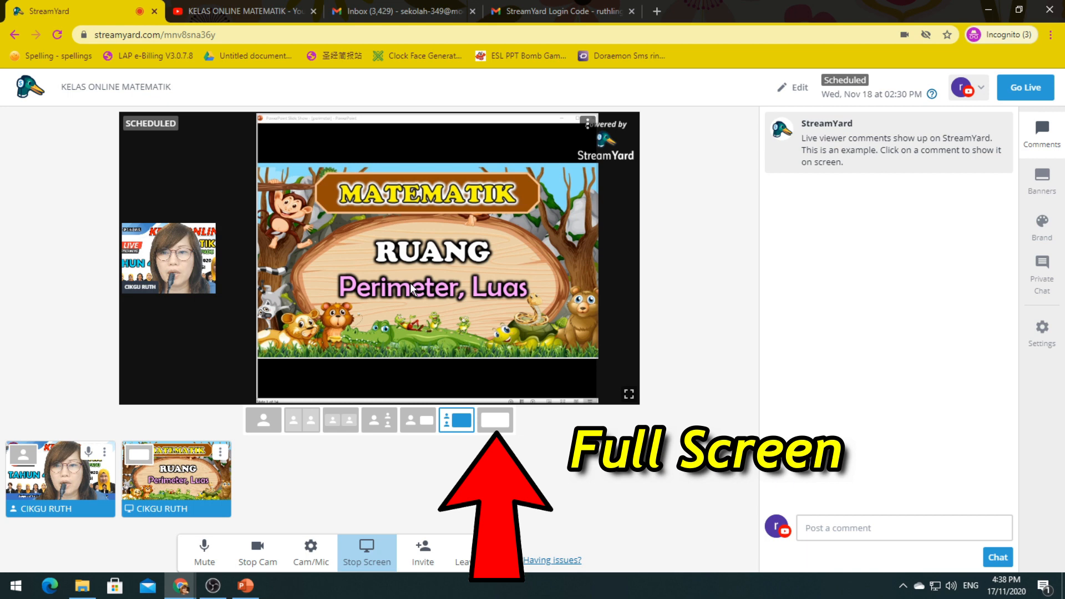
Step: Switch to the Full Screen layout, then to the small-presenter-beside-slide layout
click(495, 422)
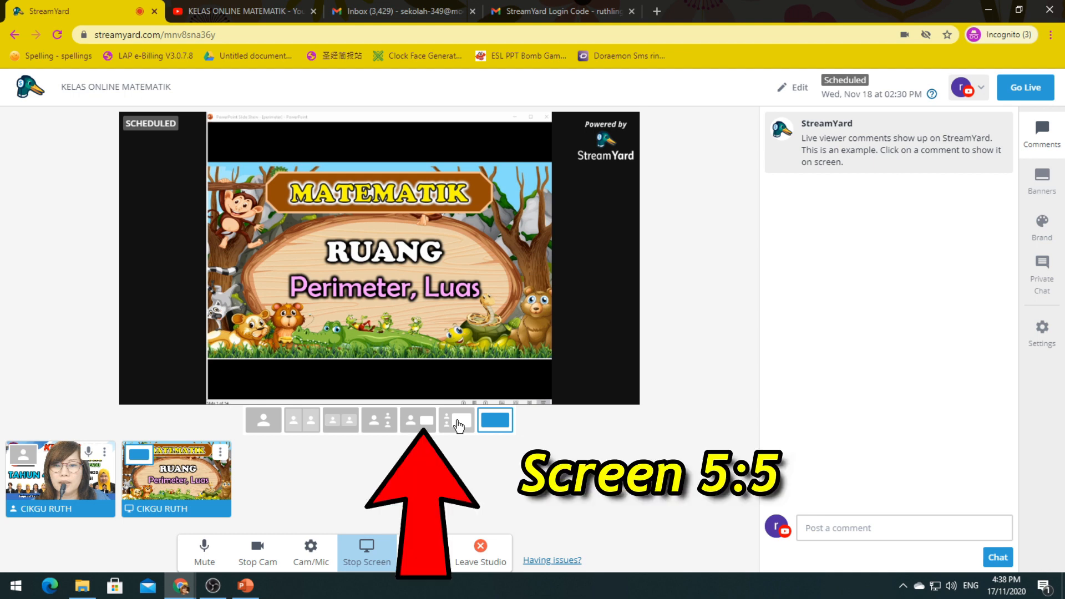
click(418, 421)
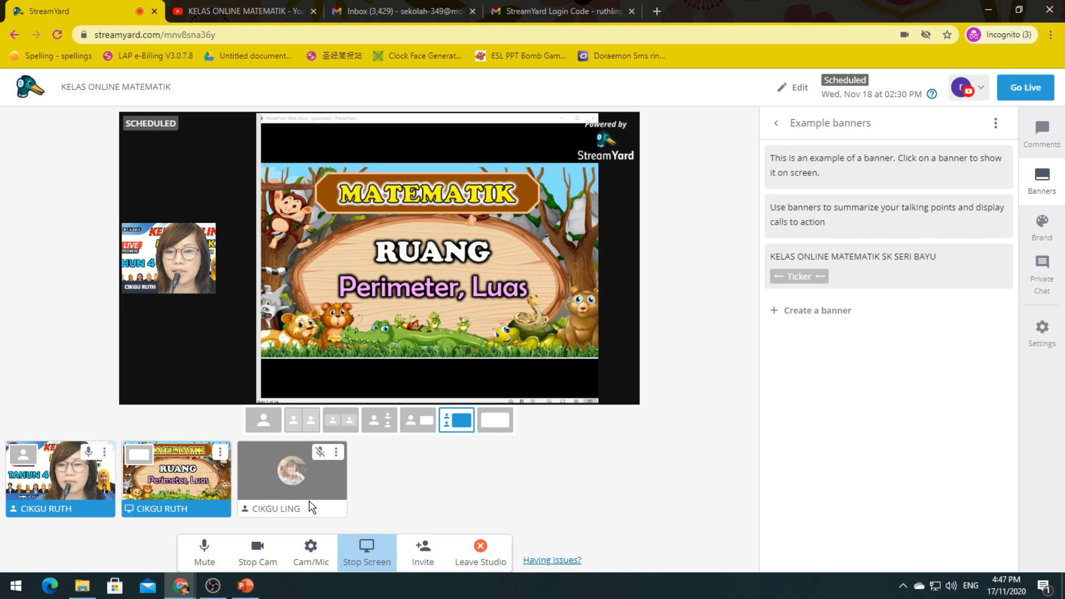
Step: Add the second guest's camera to the stream and start a viewer comment
click(311, 504)
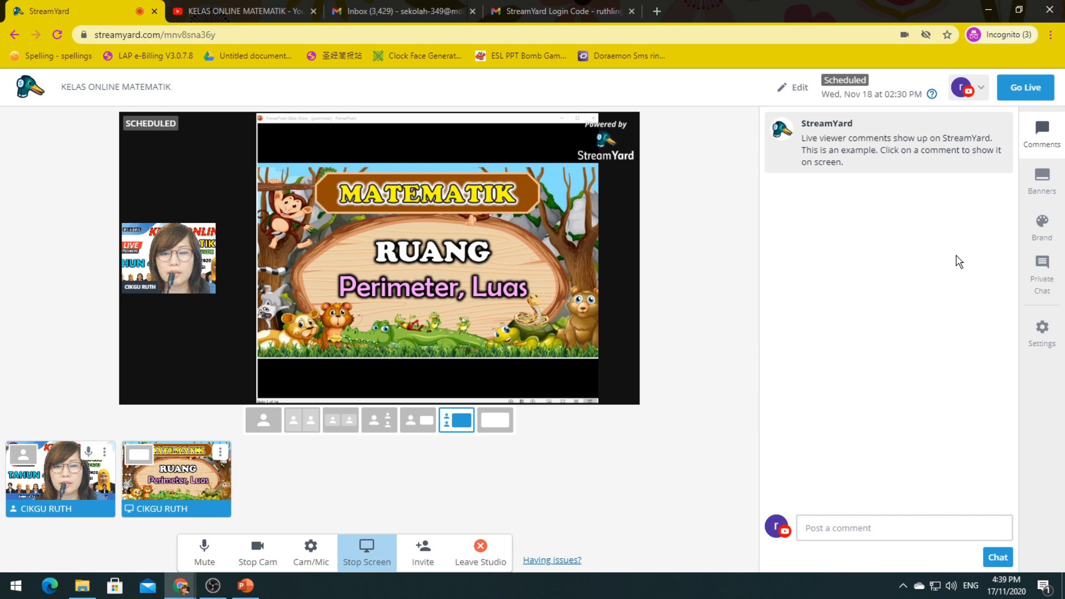
click(825, 532)
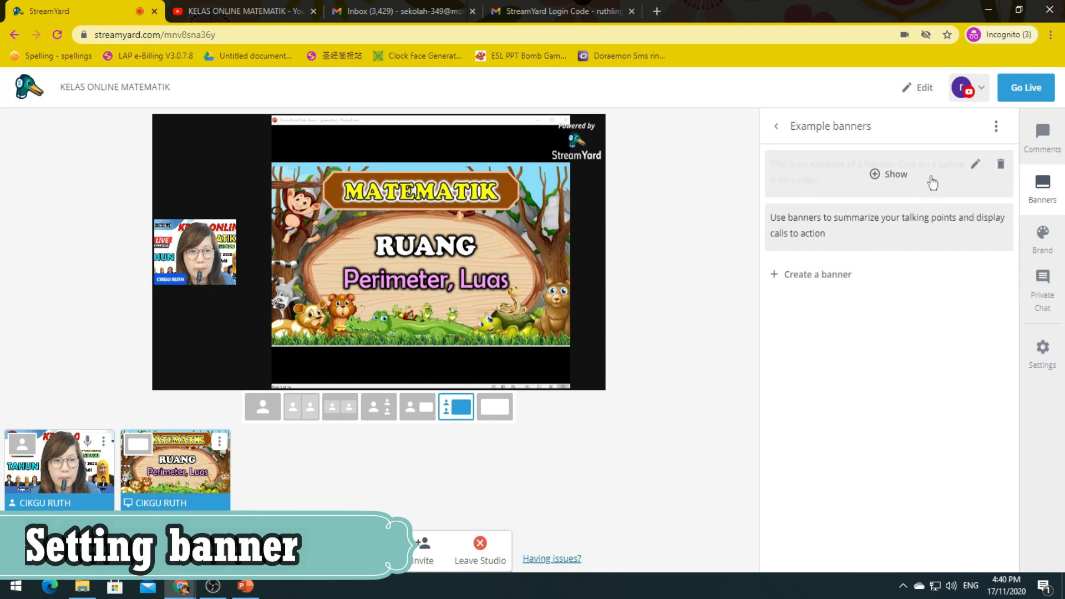
Step: Create and show a banner reading 'KELAS ONLINE MATEMATIK' on the stream
click(827, 287)
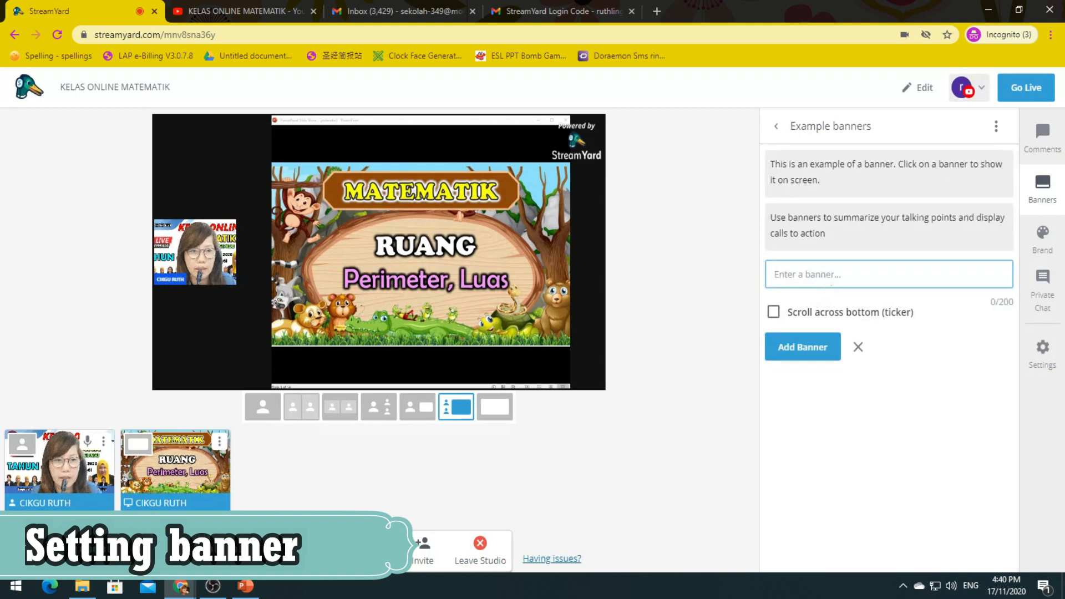
text(KELAS ONLINE MATEMATIK)
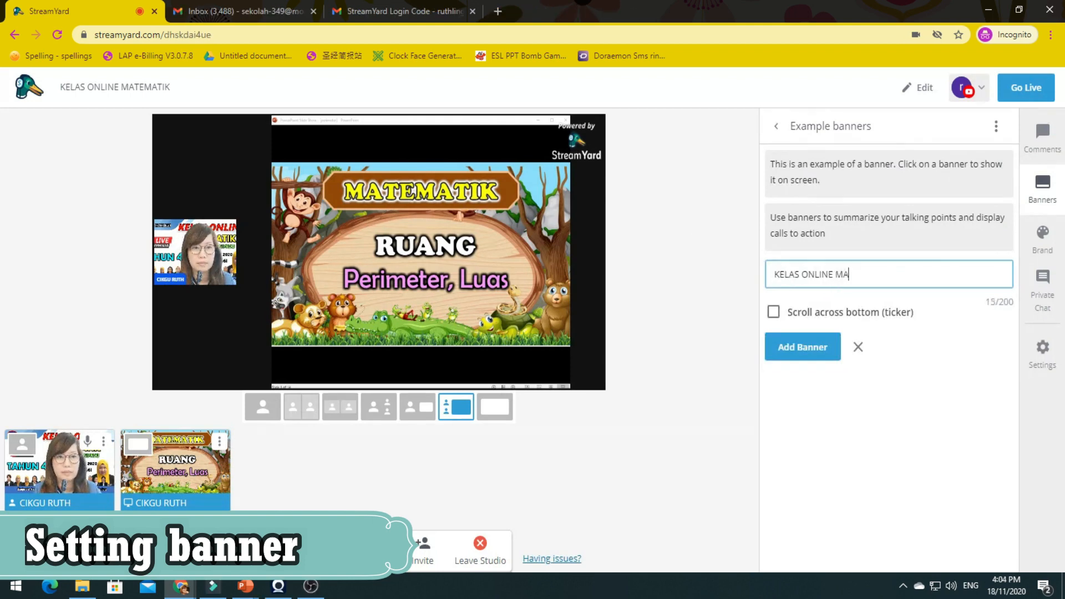
click(814, 349)
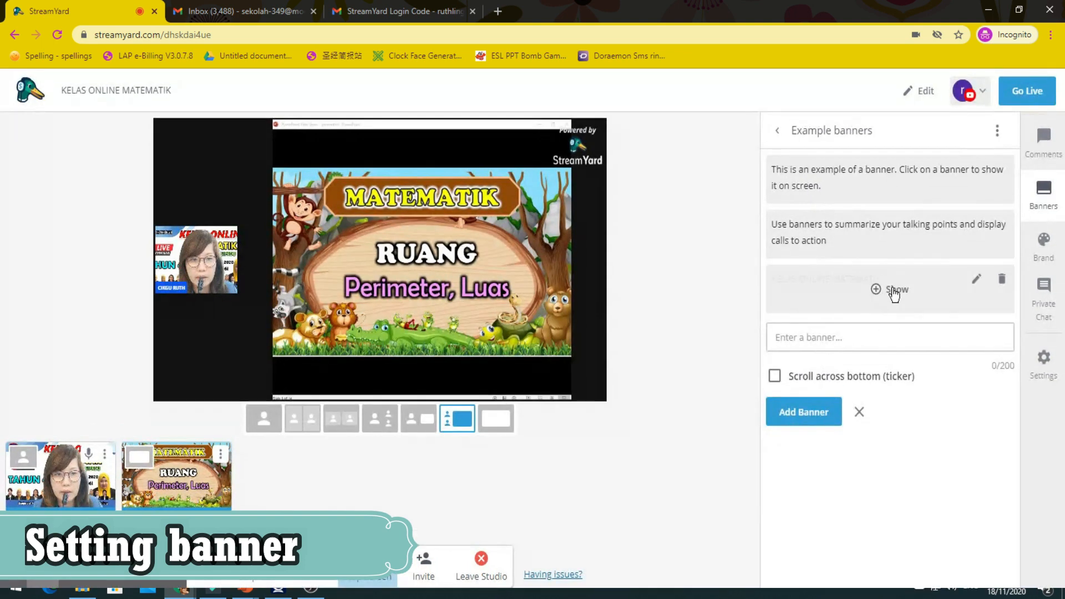
click(893, 292)
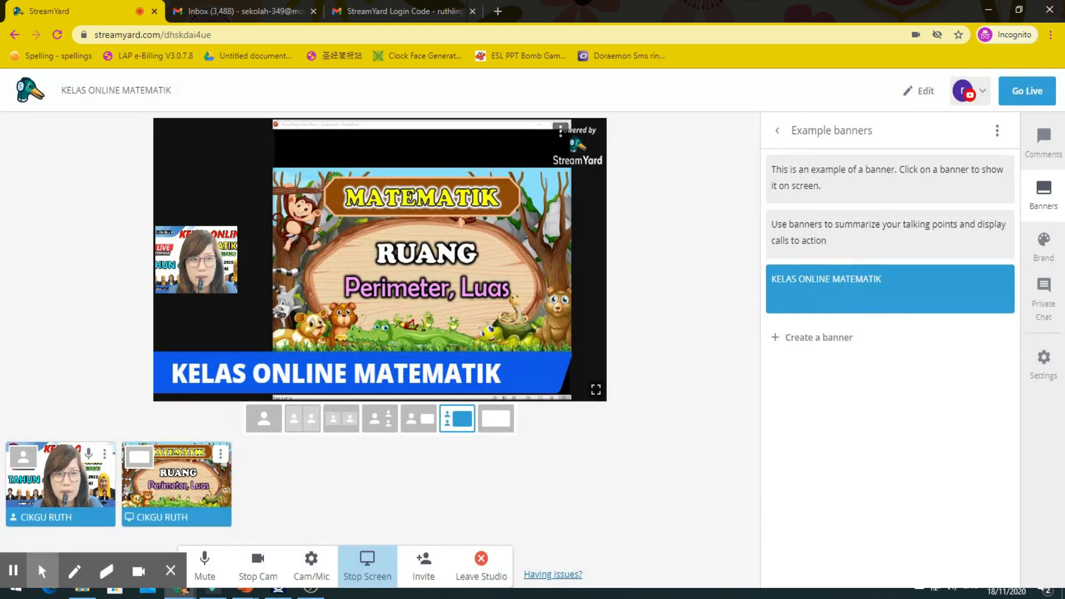
Step: Make the KELAS ONLINE MATEMATIK banner a scrolling bottom ticker and show it again
mouse_move(884, 296)
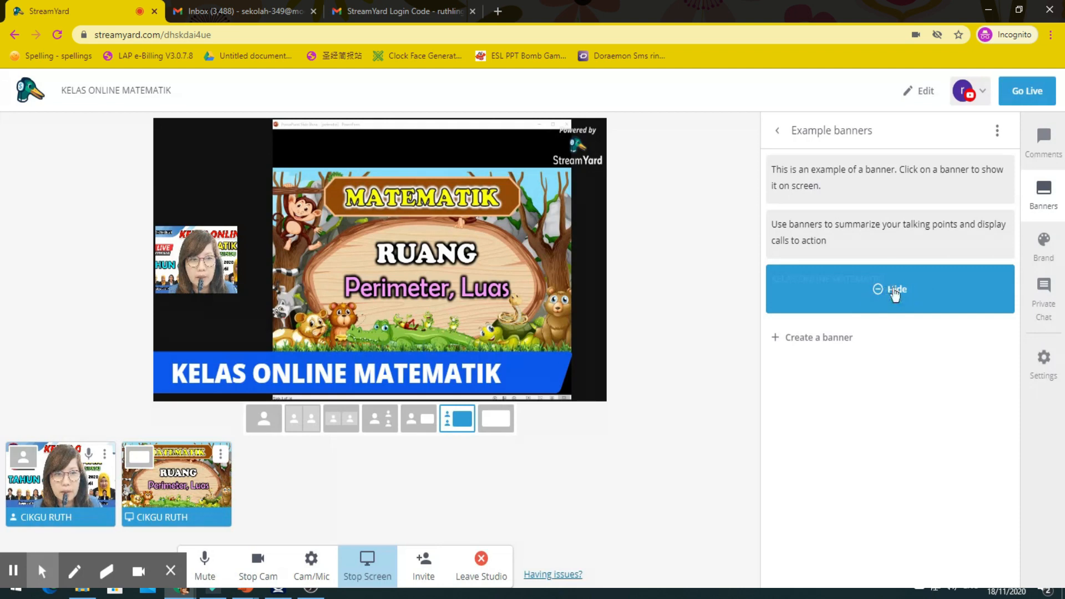
click(894, 289)
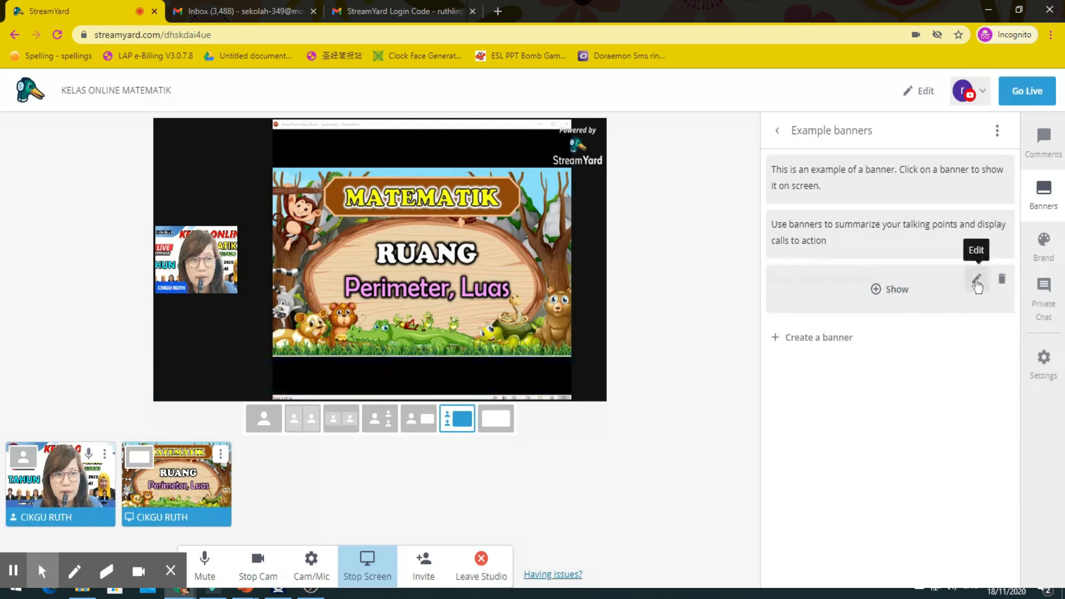
click(977, 282)
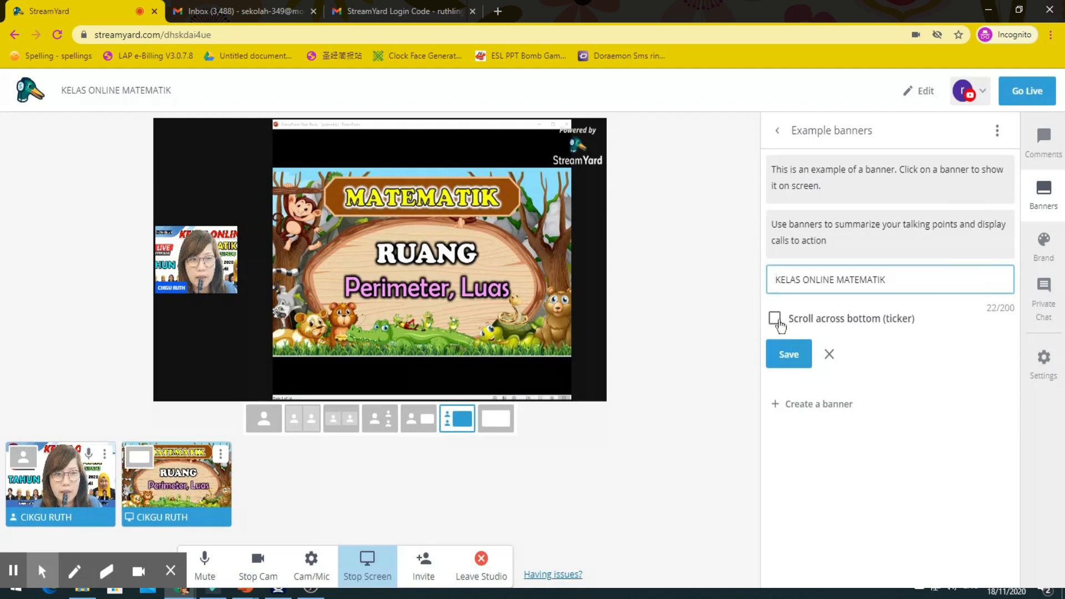
click(774, 321)
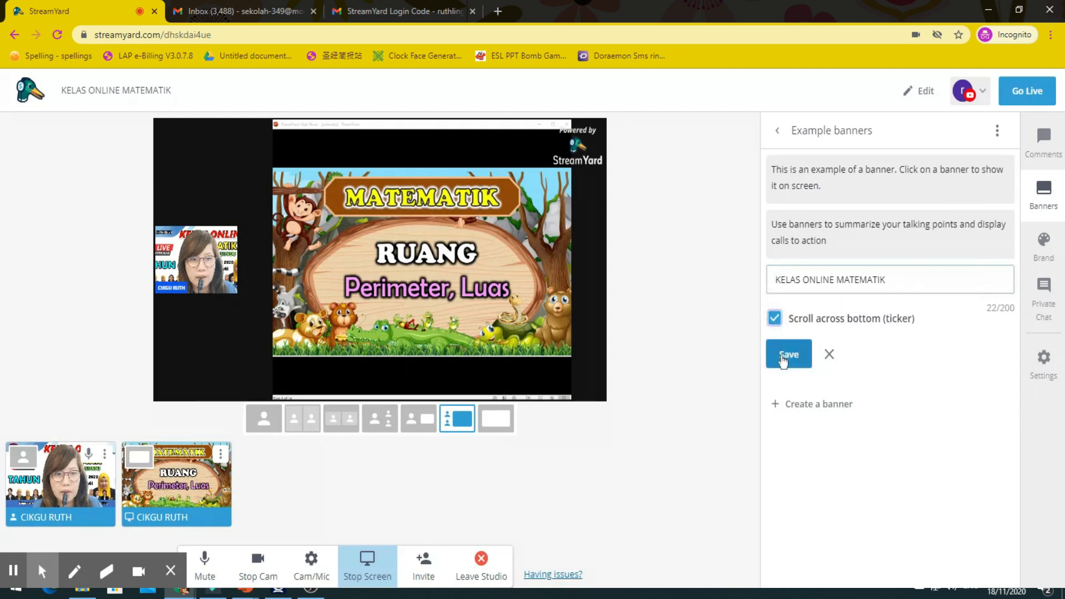
click(785, 358)
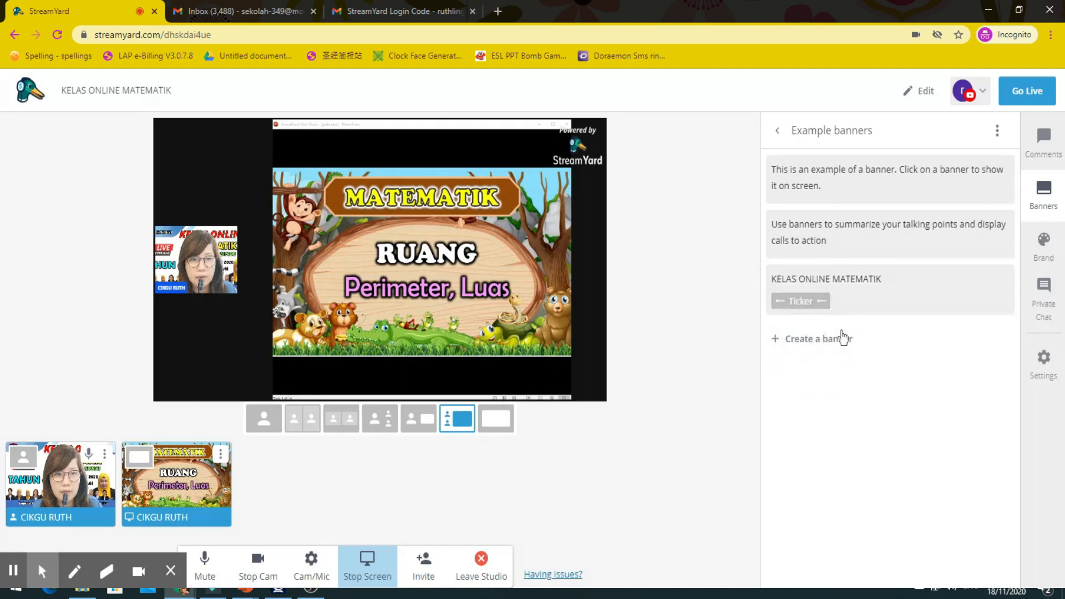
click(896, 294)
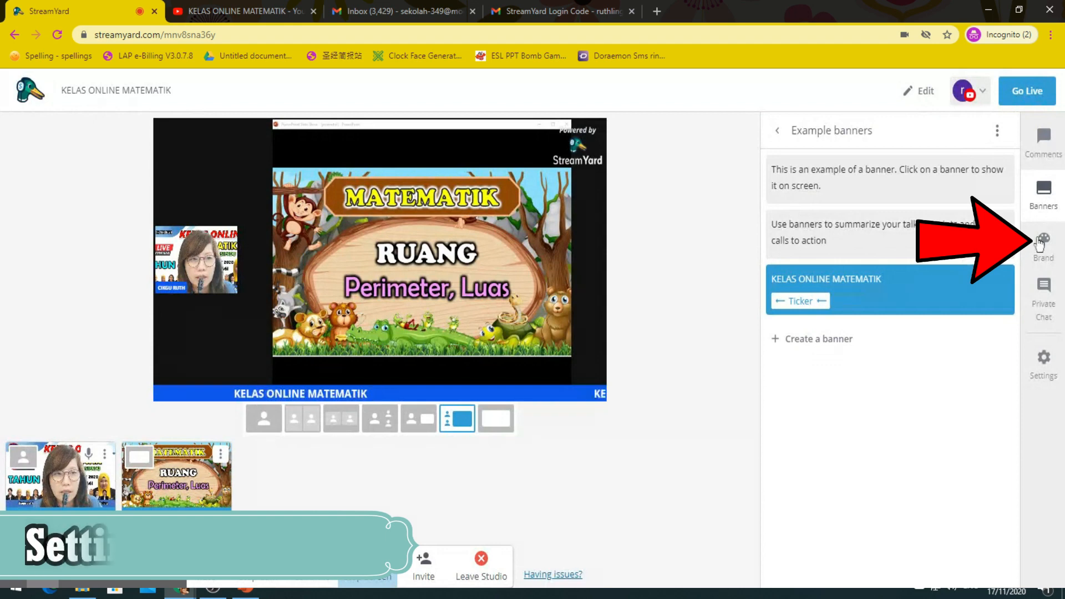
Step: Change the Brand color from blue #0c59f5 to red #e20f44, then show Private Chat
click(1043, 243)
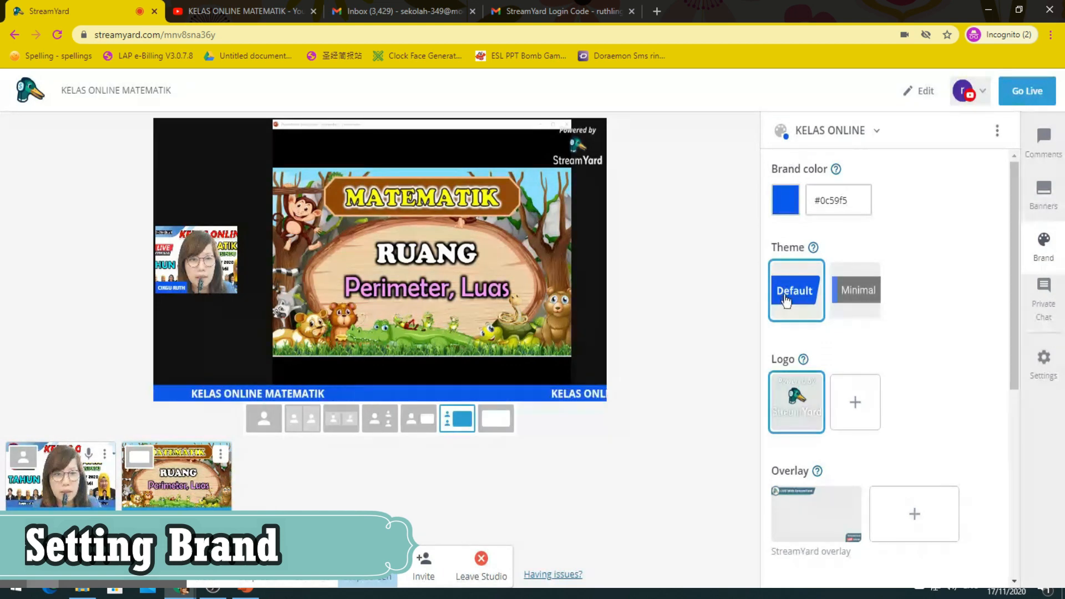
scroll(796, 491, down, 1)
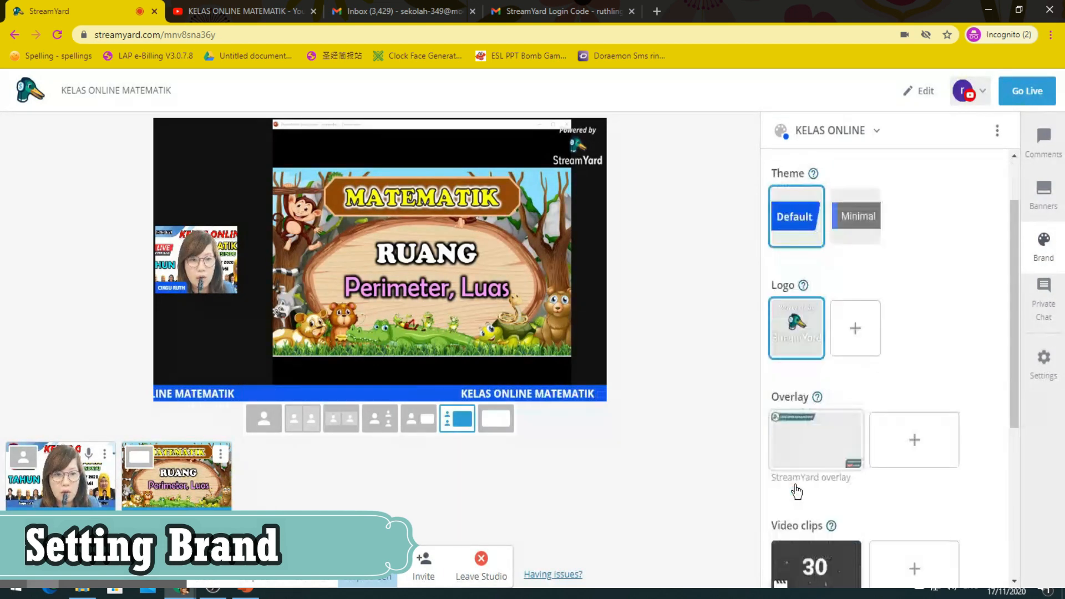
scroll(797, 491, down, 2)
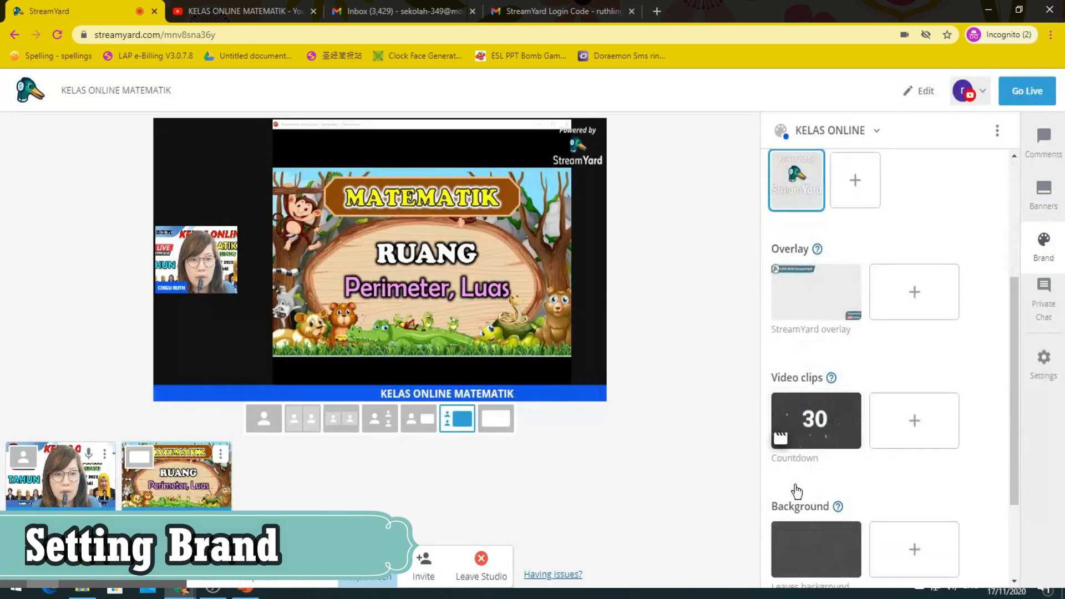
scroll(796, 491, down, 1)
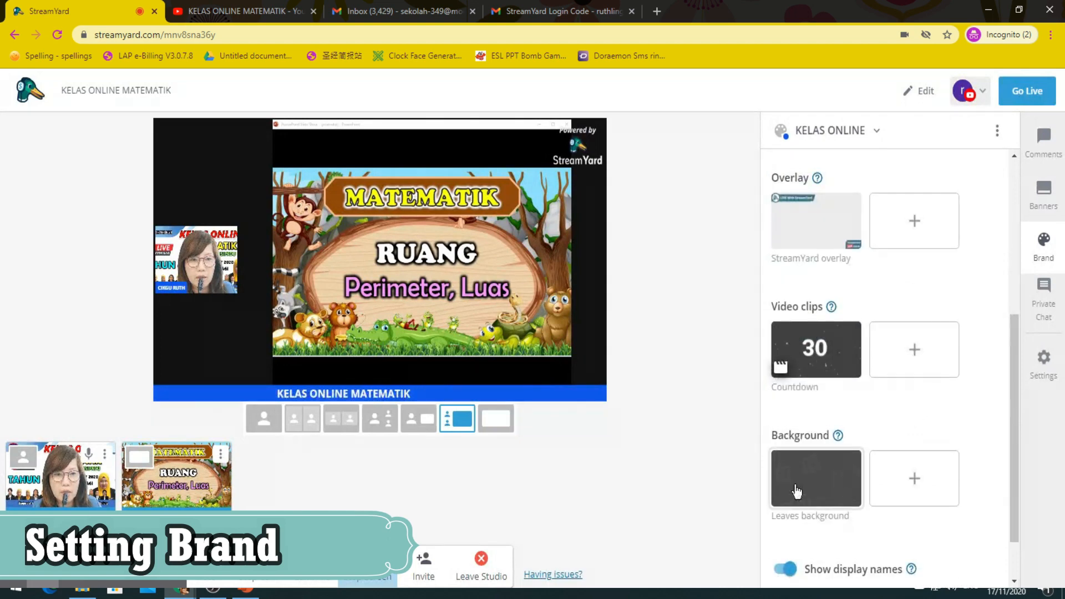
scroll(796, 491, up, 1)
scroll(795, 490, up, 1)
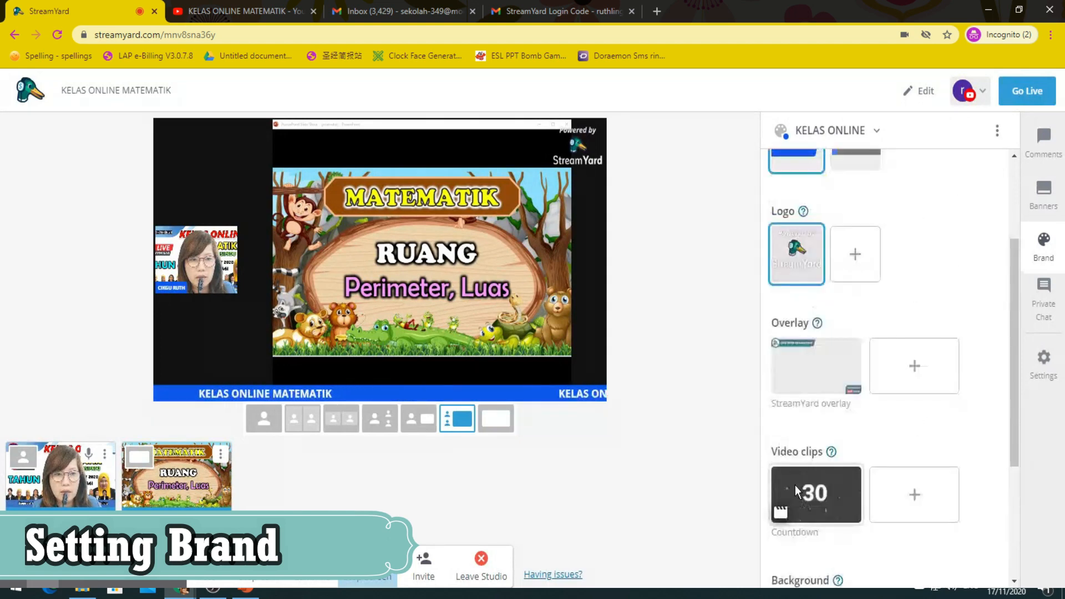
scroll(795, 491, up, 2)
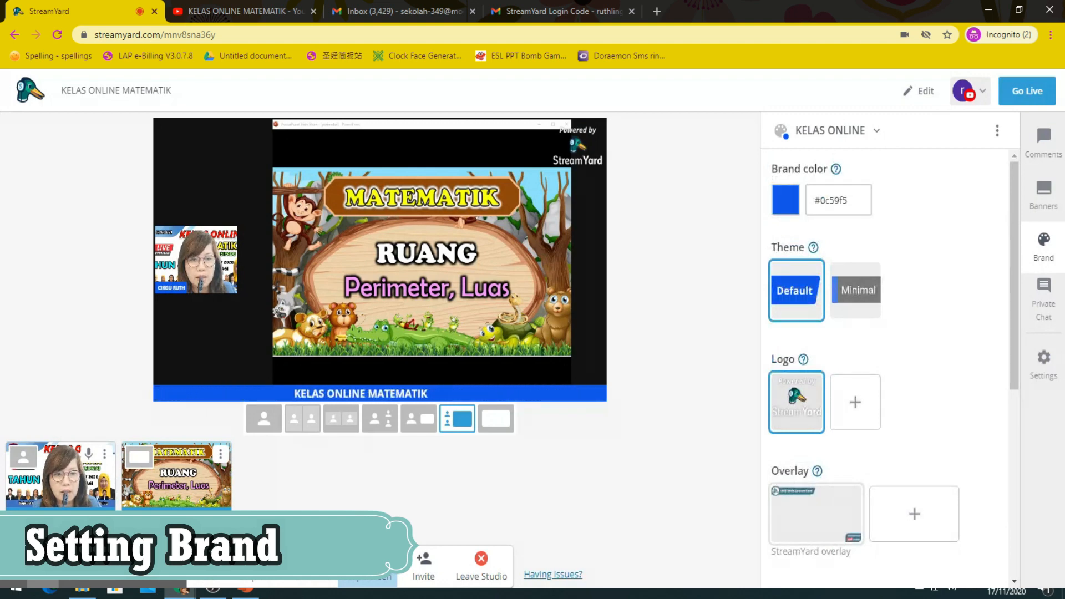
click(787, 207)
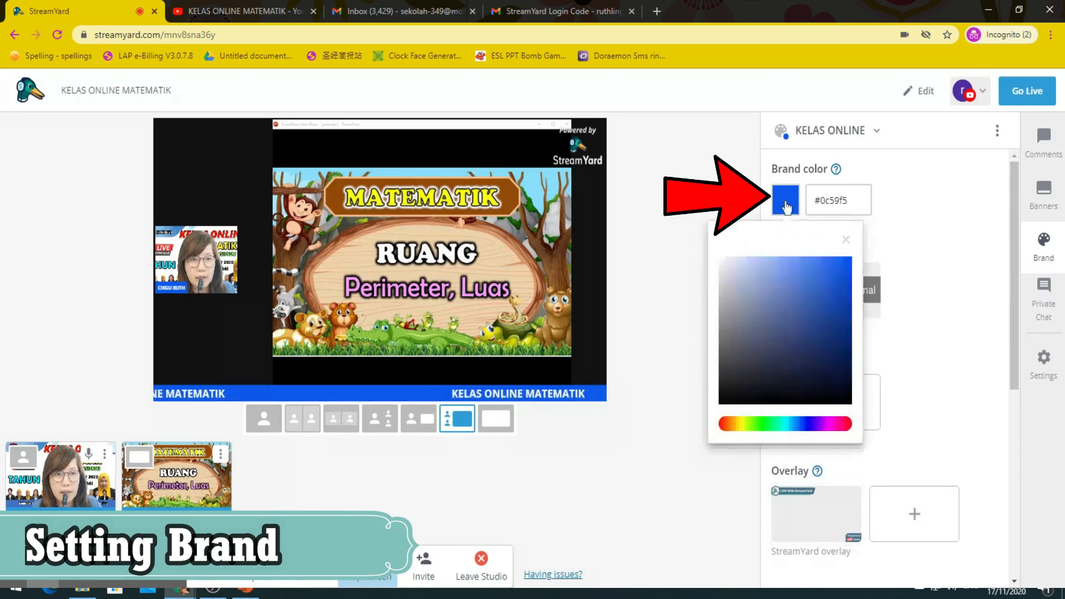
click(846, 425)
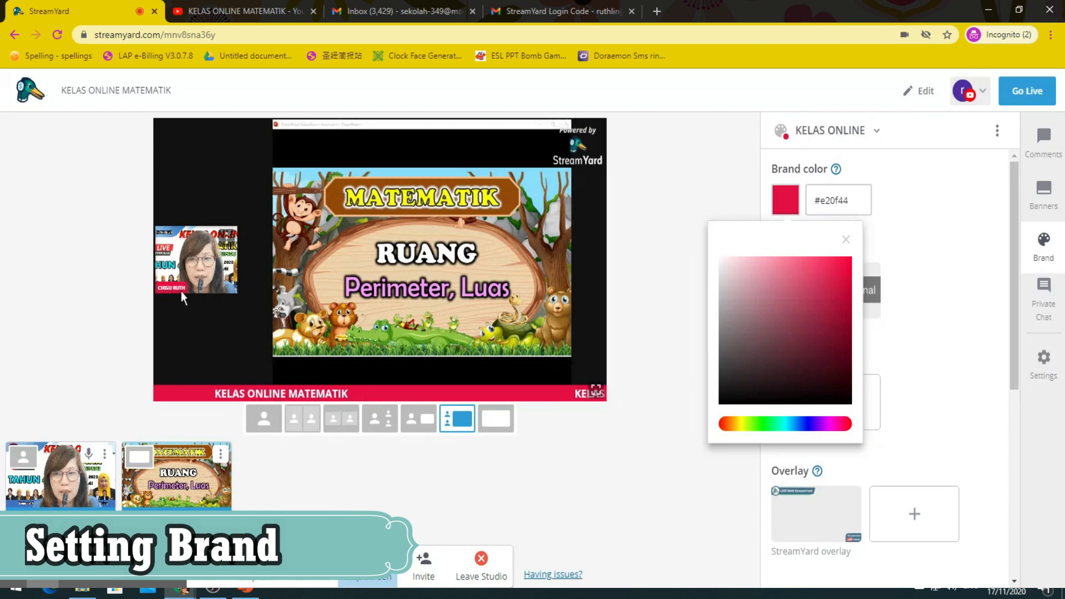
click(1042, 305)
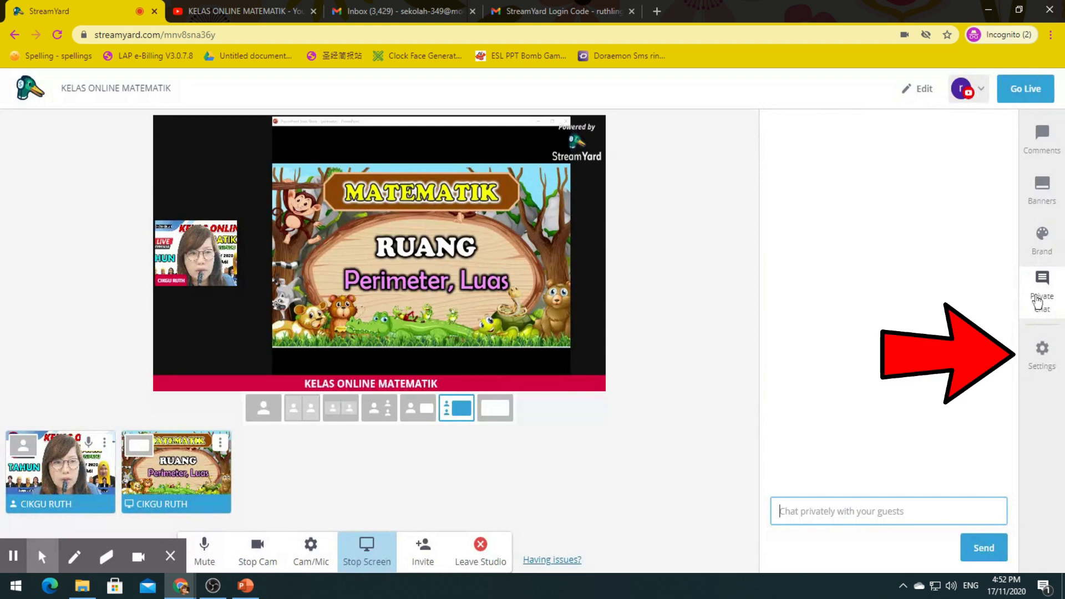
click(1041, 363)
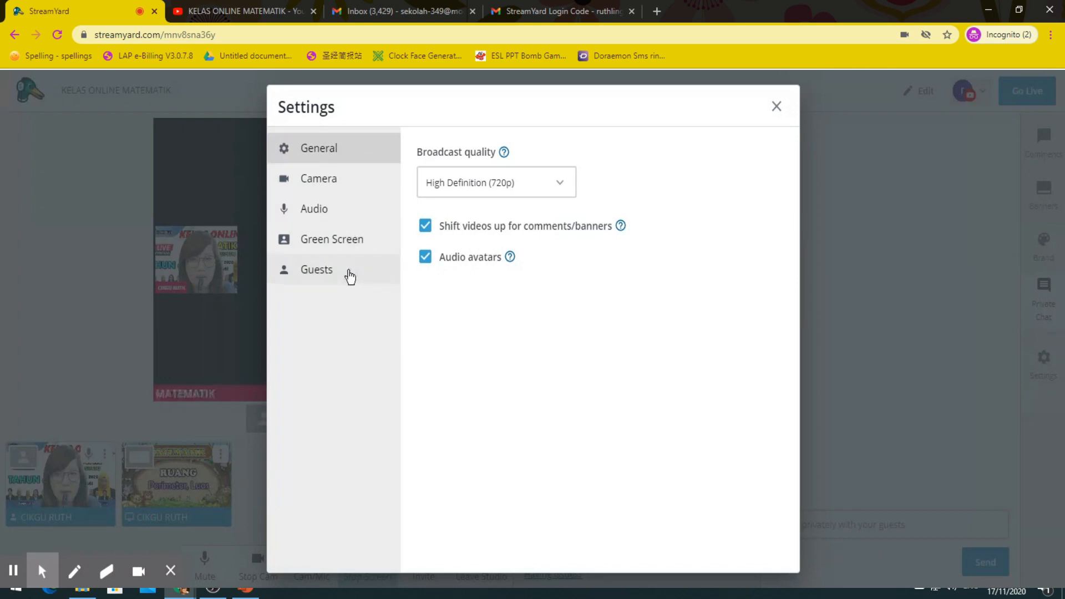
click(777, 109)
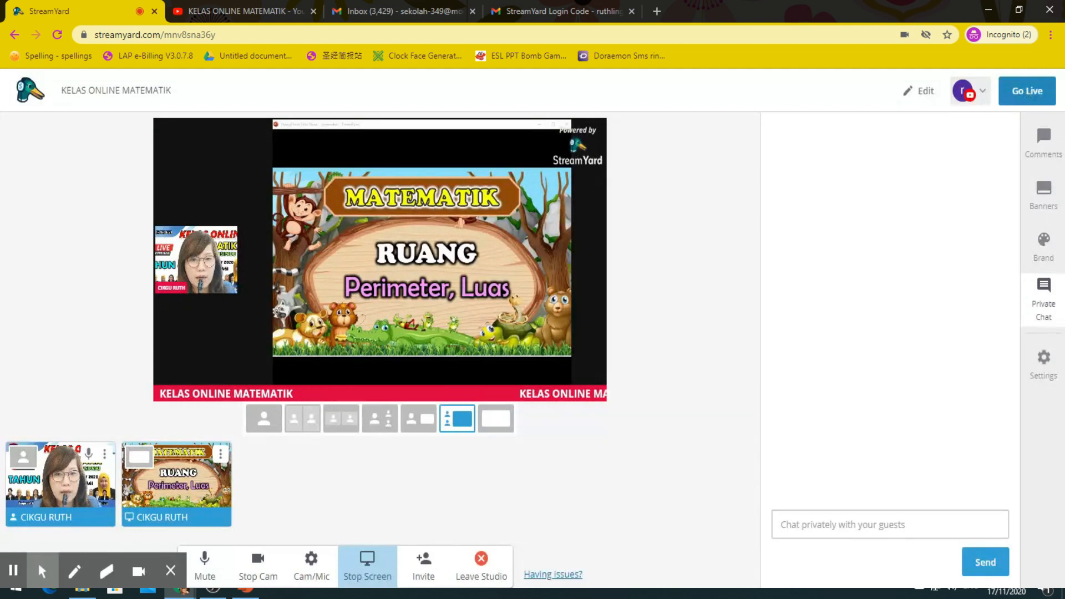
Step: Go live, end the broadcast after 0:22, and dismiss the feedback prompt
click(1026, 92)
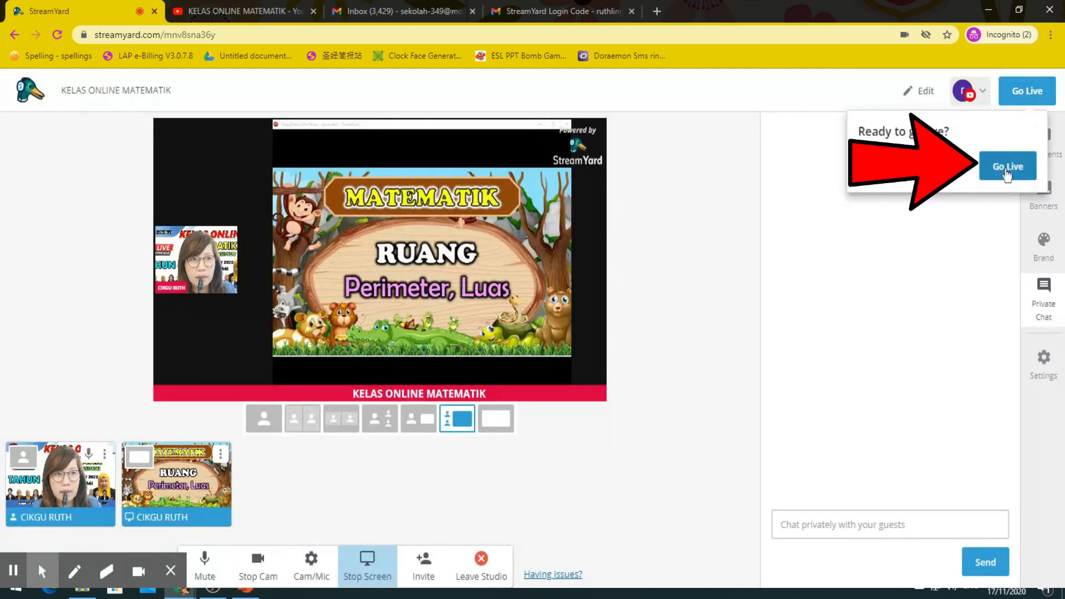
click(1006, 170)
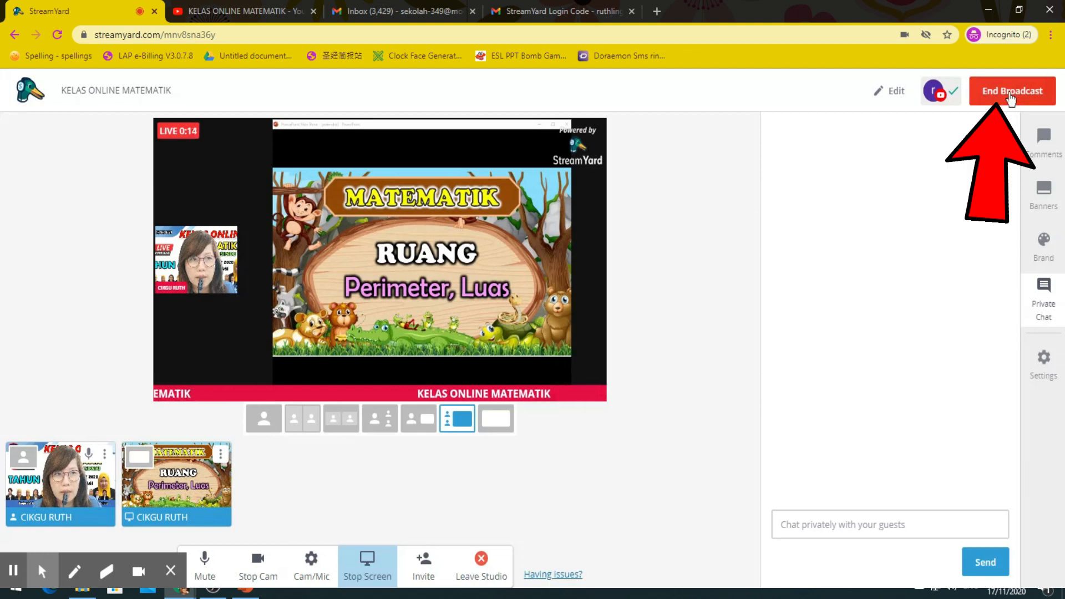
click(1011, 93)
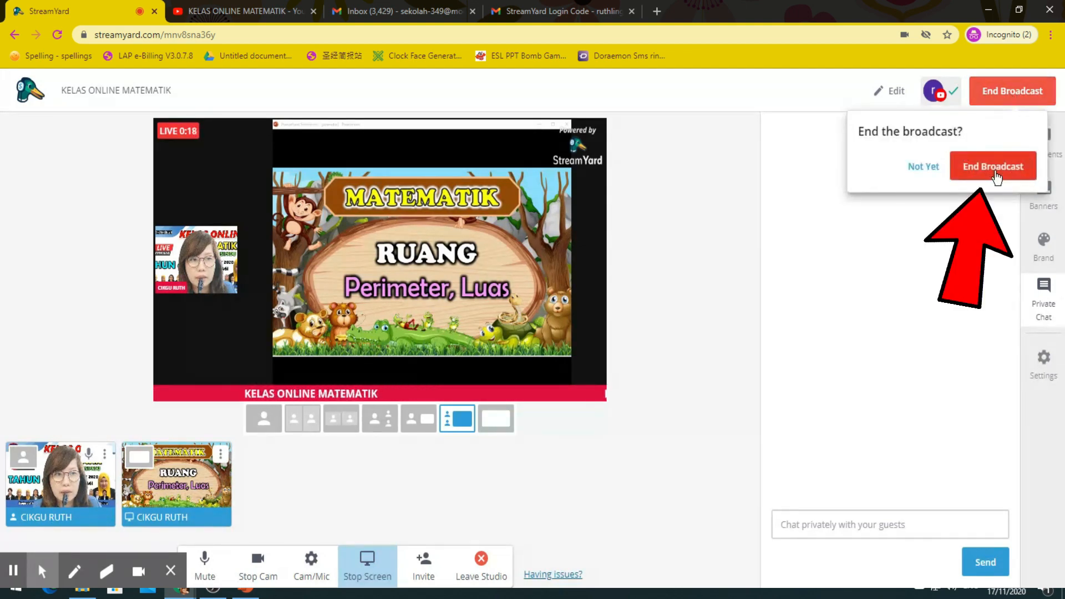
click(996, 176)
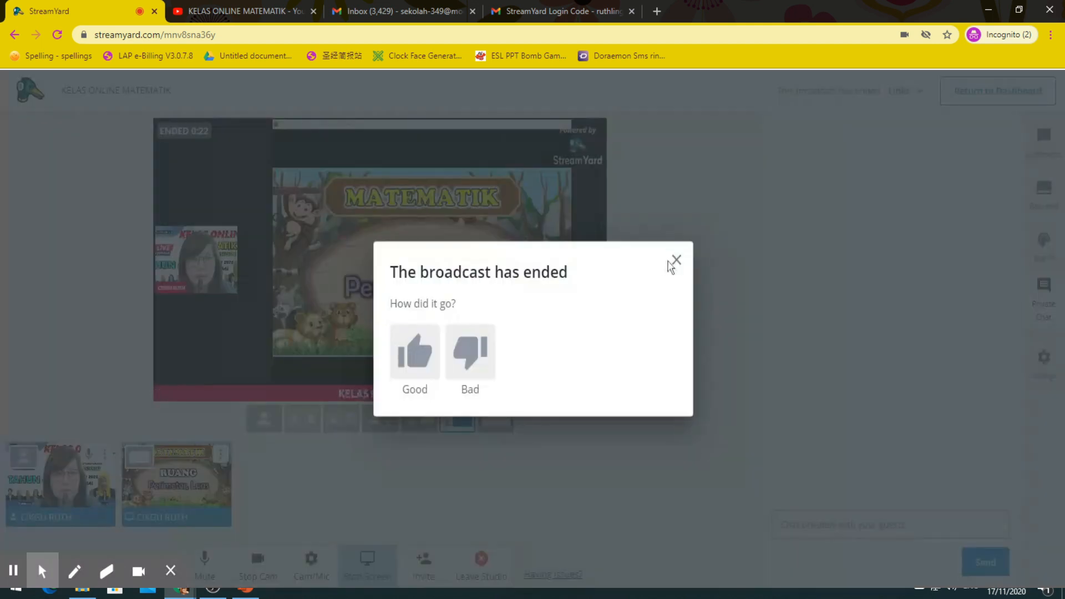
click(674, 261)
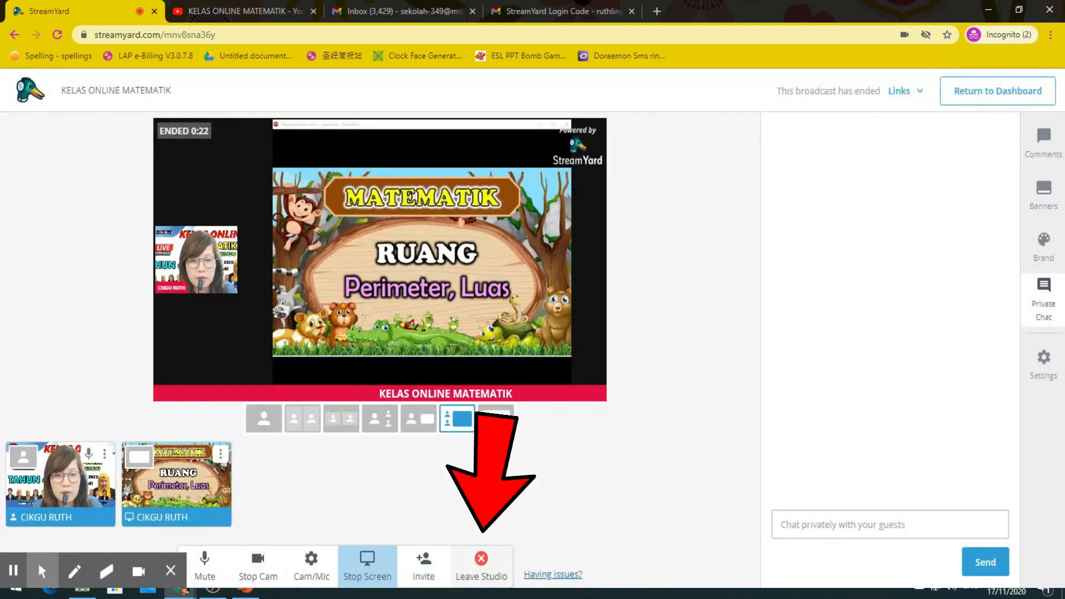
click(481, 559)
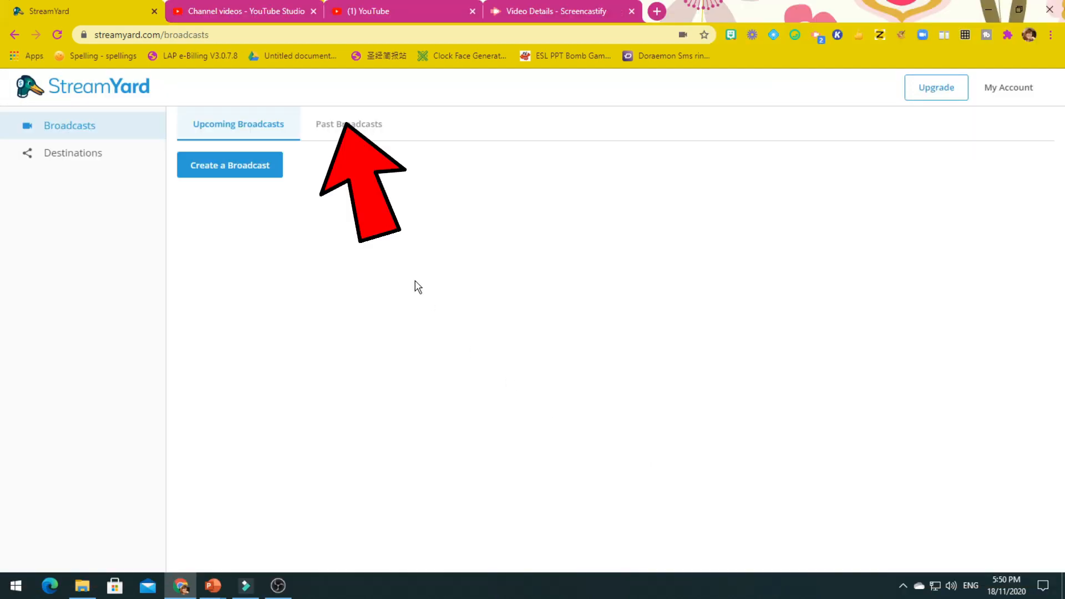
click(352, 128)
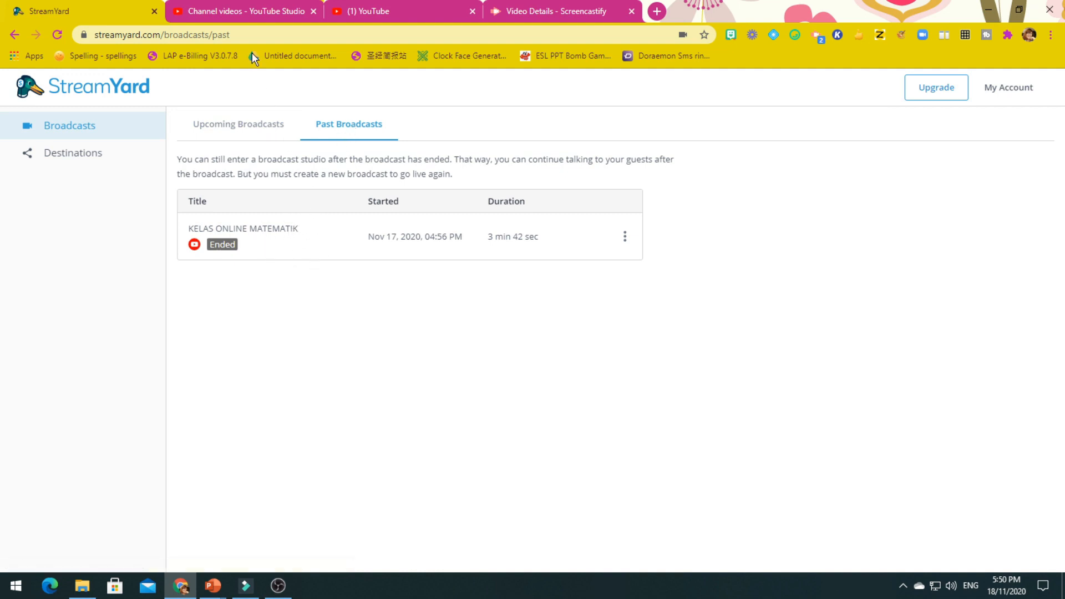
click(246, 7)
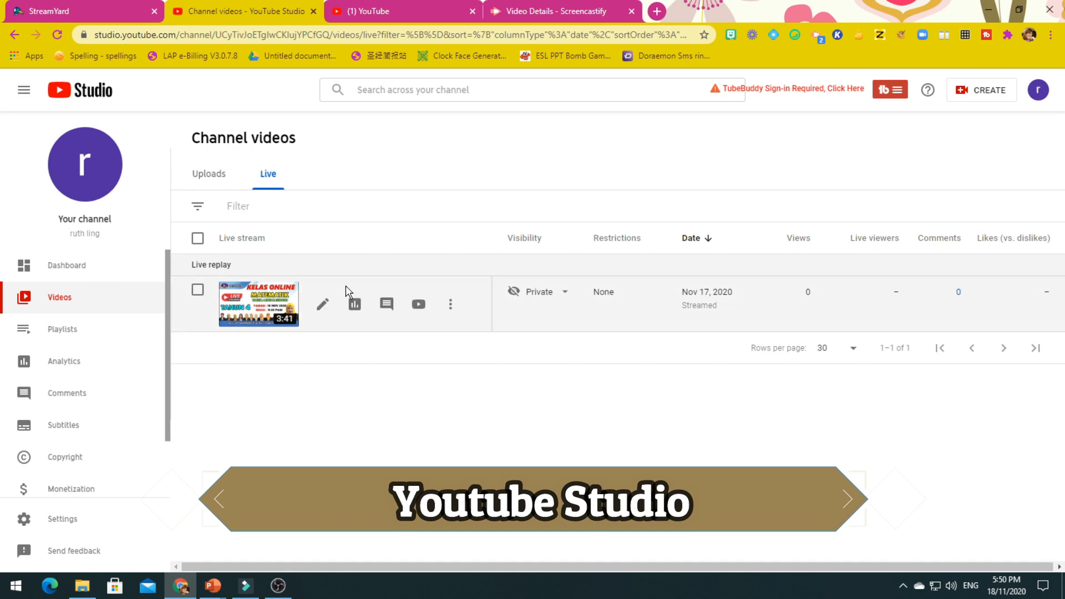
Step: Copy the shareable link for the KELAS ONLINE MATEMATIK replay
click(450, 309)
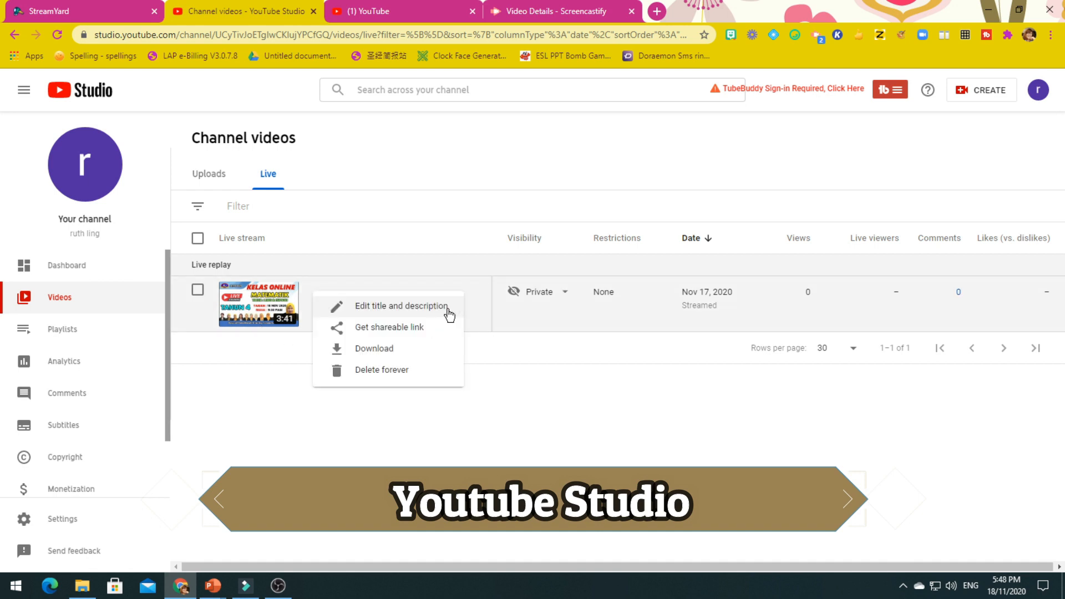
click(413, 329)
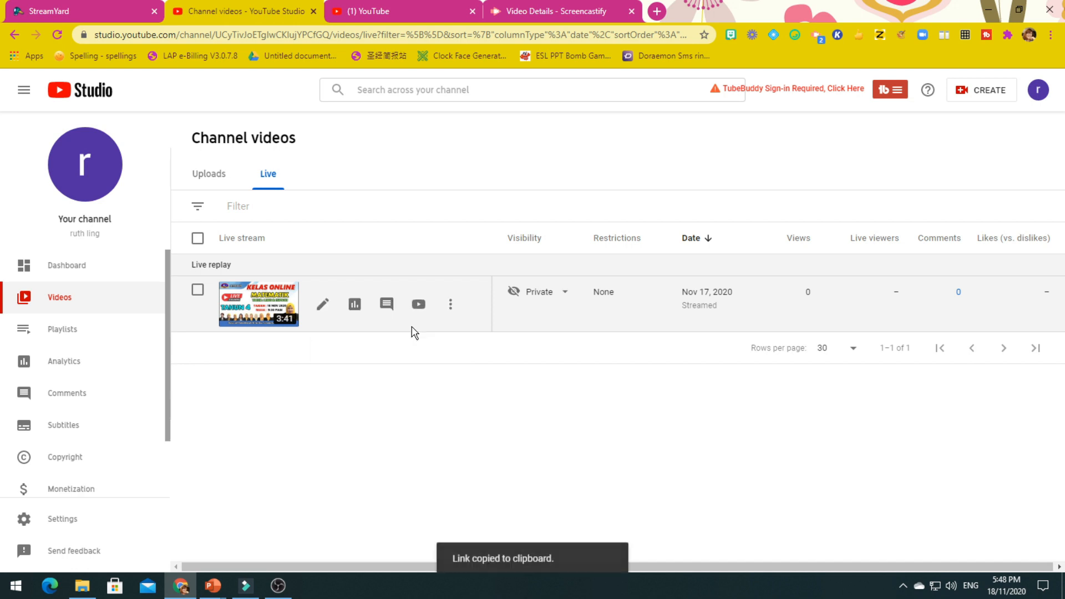